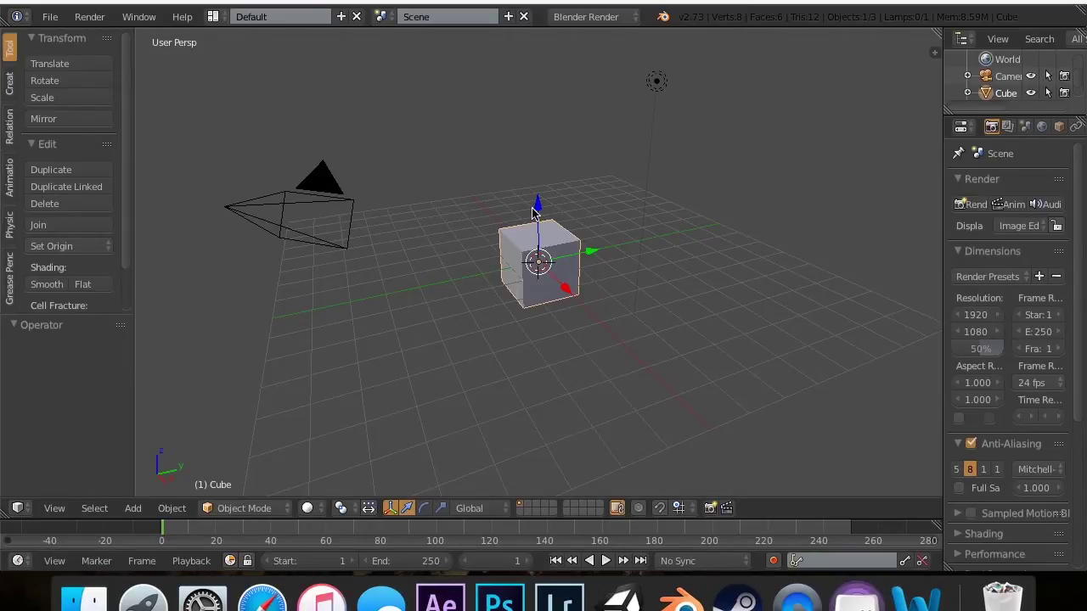
Examine the default cube from several angles and distances.
scroll(532, 212, up, 8)
scroll(532, 213, down, 3)
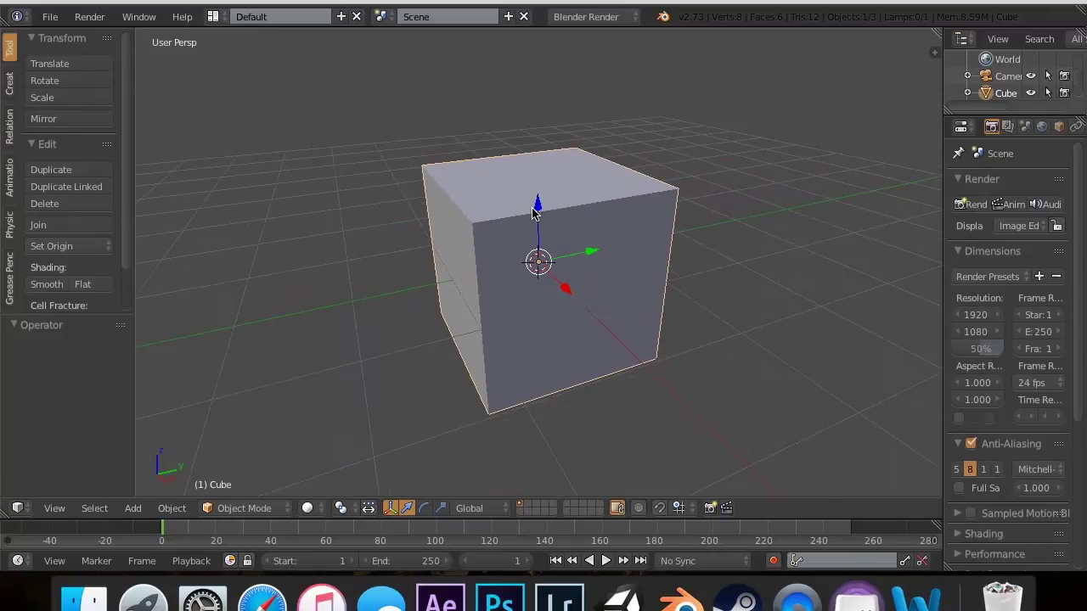
scroll(582, 160, up, 4)
scroll(582, 160, down, 2)
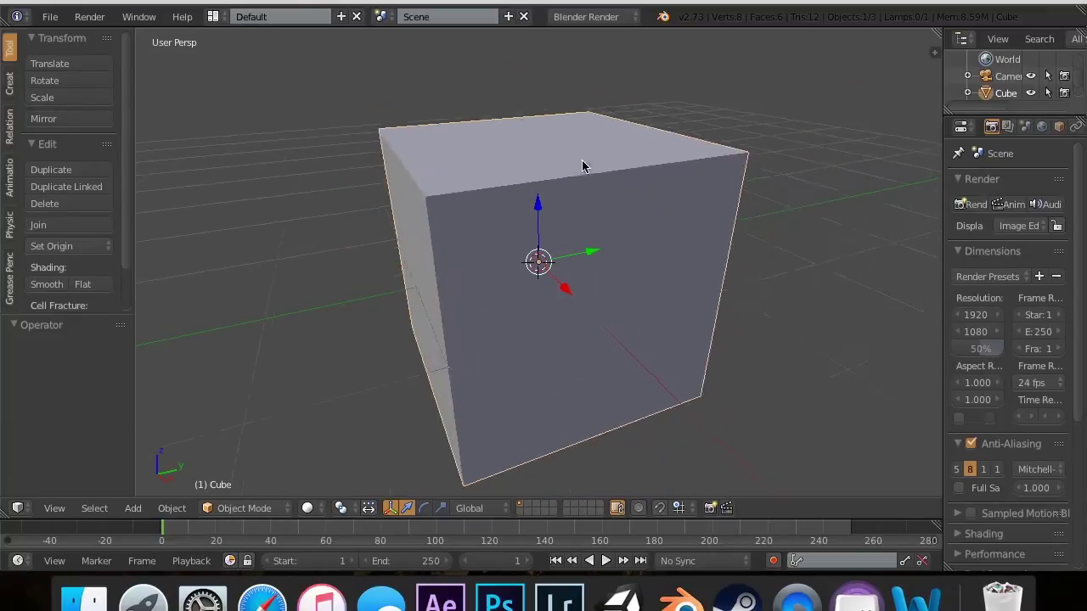
middle_drag(581, 160, 621, 153)
scroll(621, 153, left, 5)
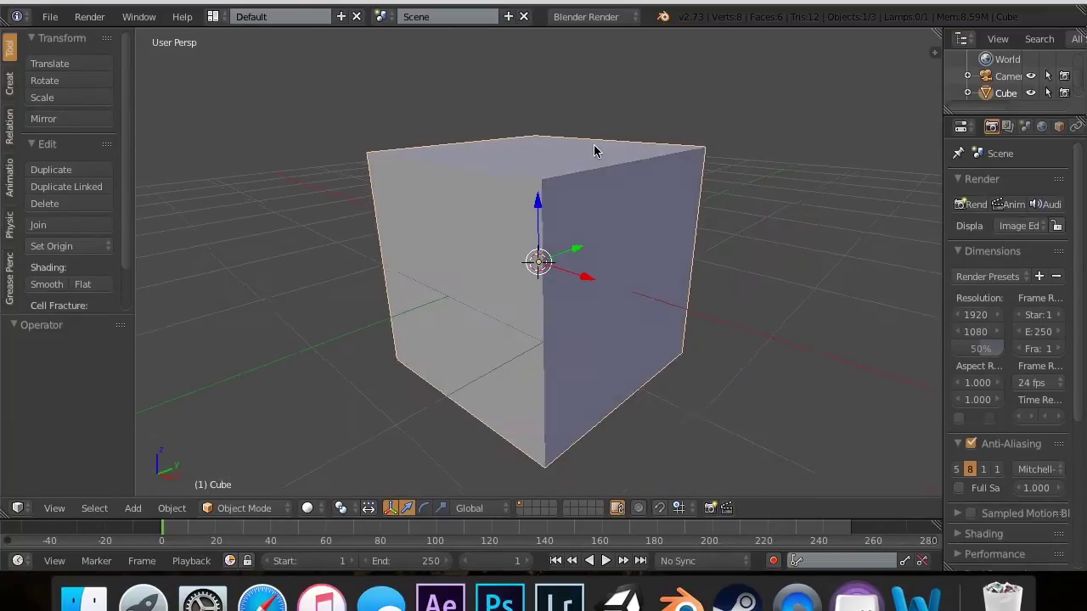
scroll(594, 144, left, 5)
scroll(595, 145, up, 2)
scroll(594, 145, right, 4)
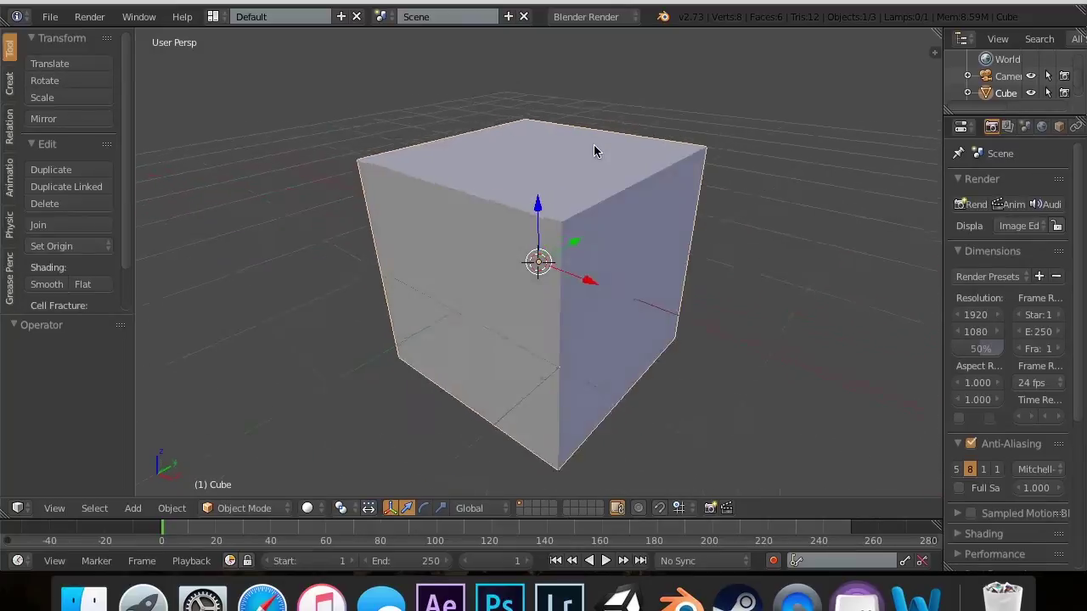
scroll(594, 145, down, 3)
scroll(594, 145, up, 3)
scroll(593, 150, left, 2)
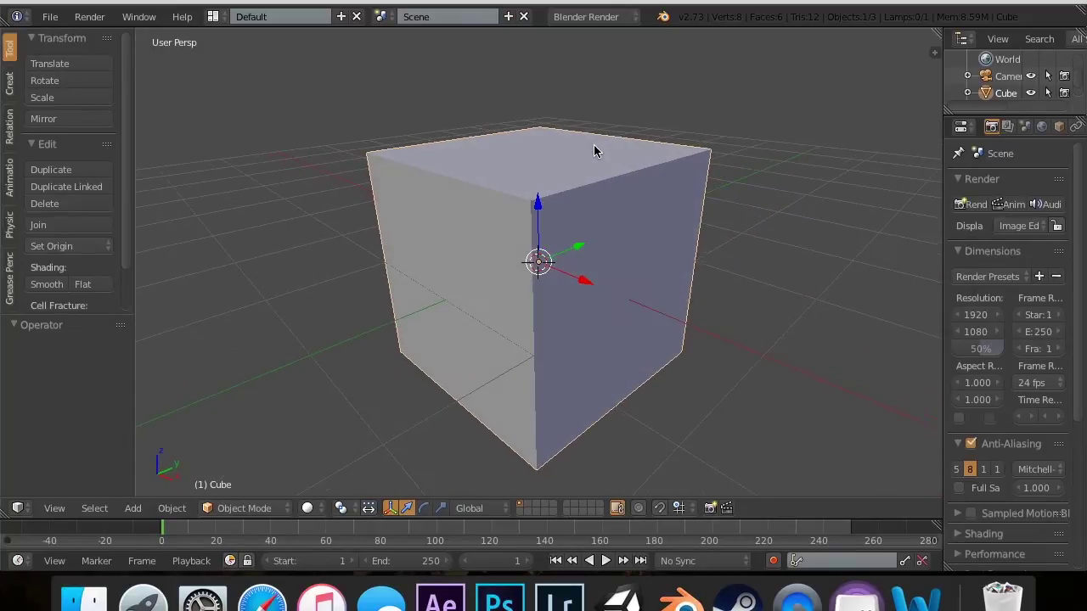
scroll(593, 150, down, 5)
Add a trial cylinder mesh, move it away from the cube and delete it again.
key(shift+a)
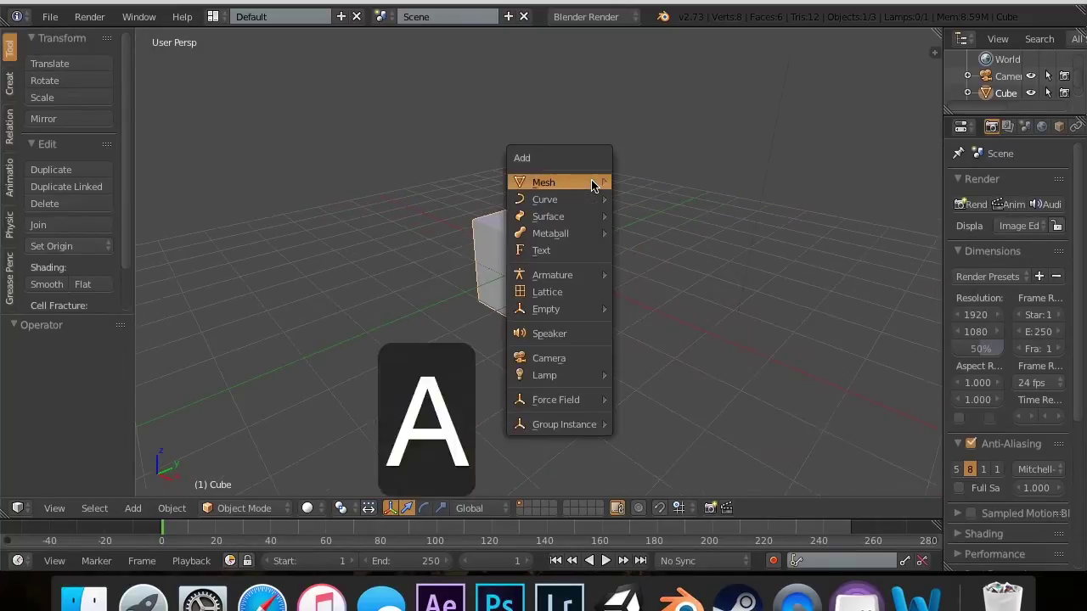
mouse_move(592, 185)
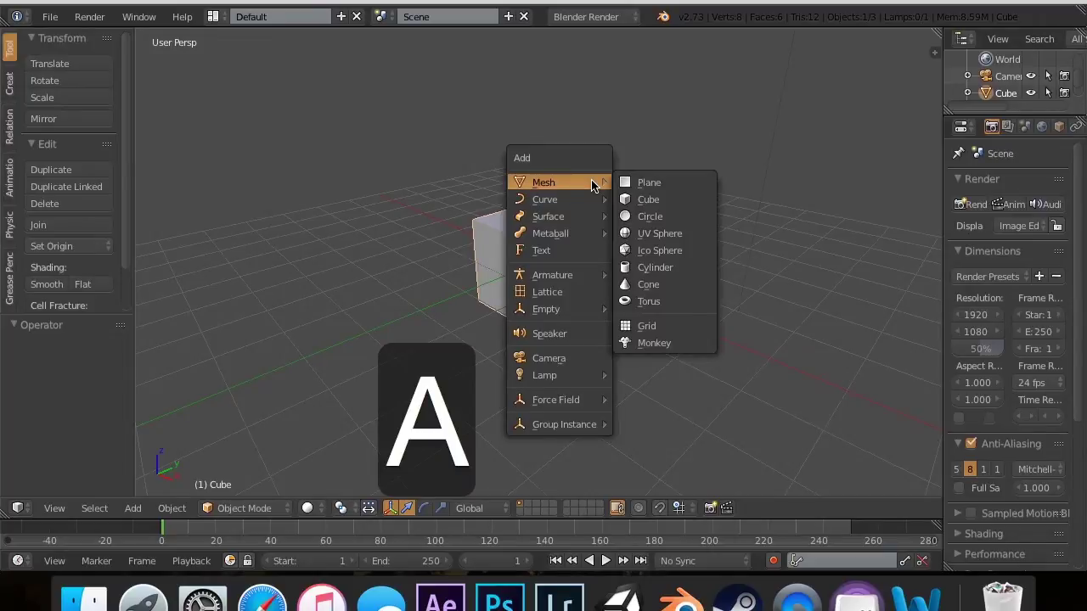
click(660, 269)
drag(570, 250, 667, 212)
key(x)
click(666, 200)
Widen the properties editor and add a Bevel modifier to the cube.
right_click(517, 257)
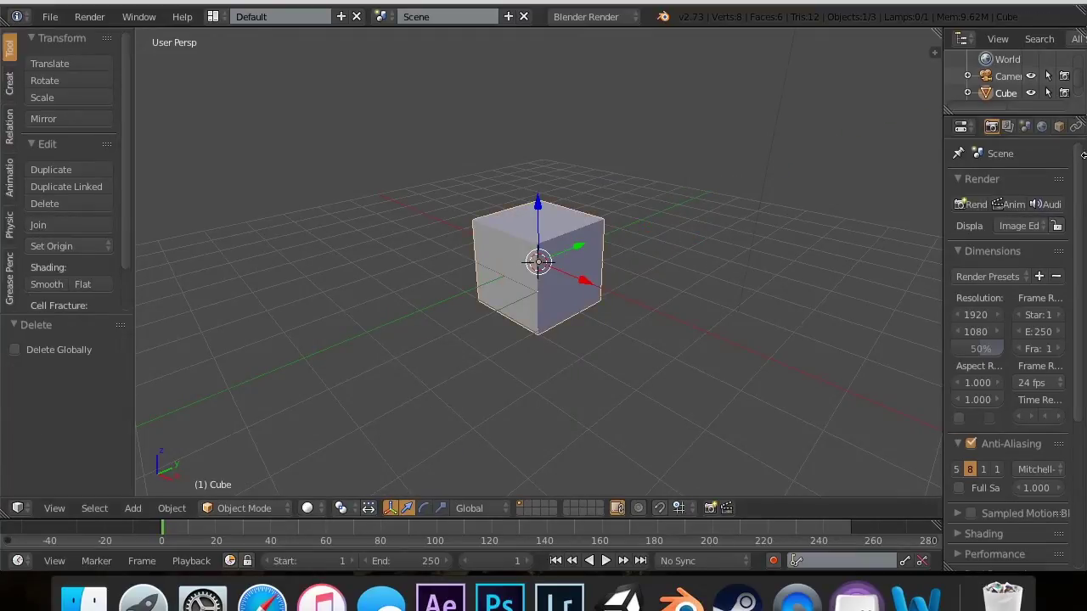
scroll(1063, 126, right, 1)
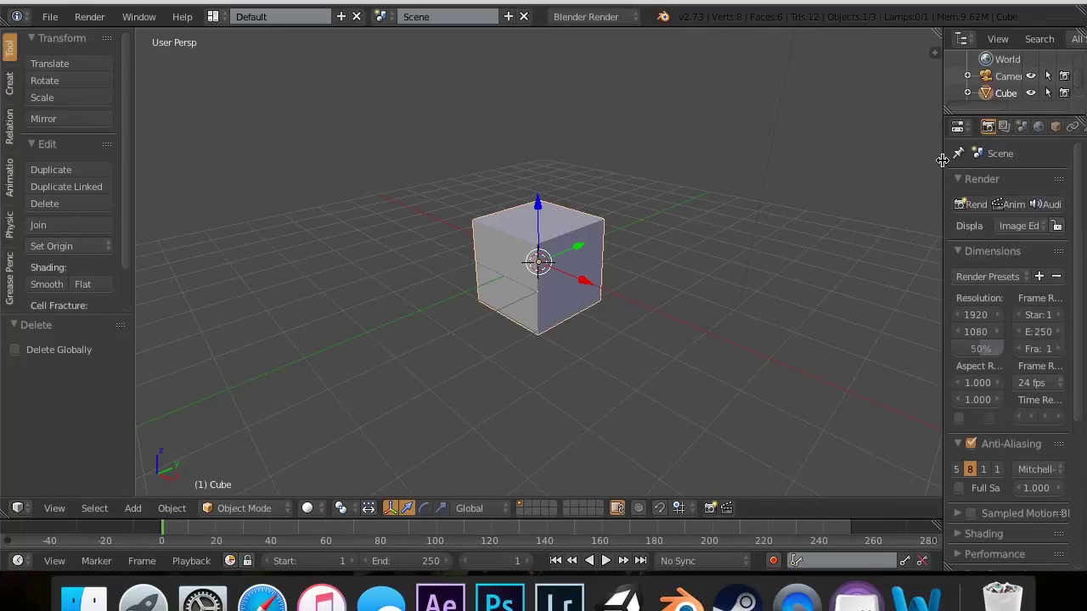
drag(943, 160, 829, 174)
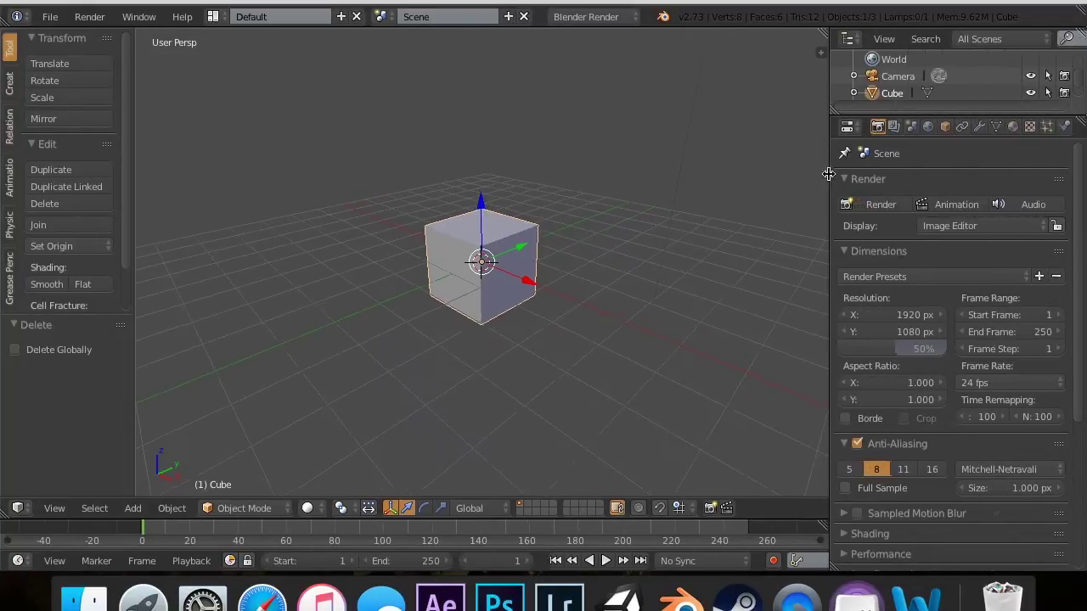
click(979, 126)
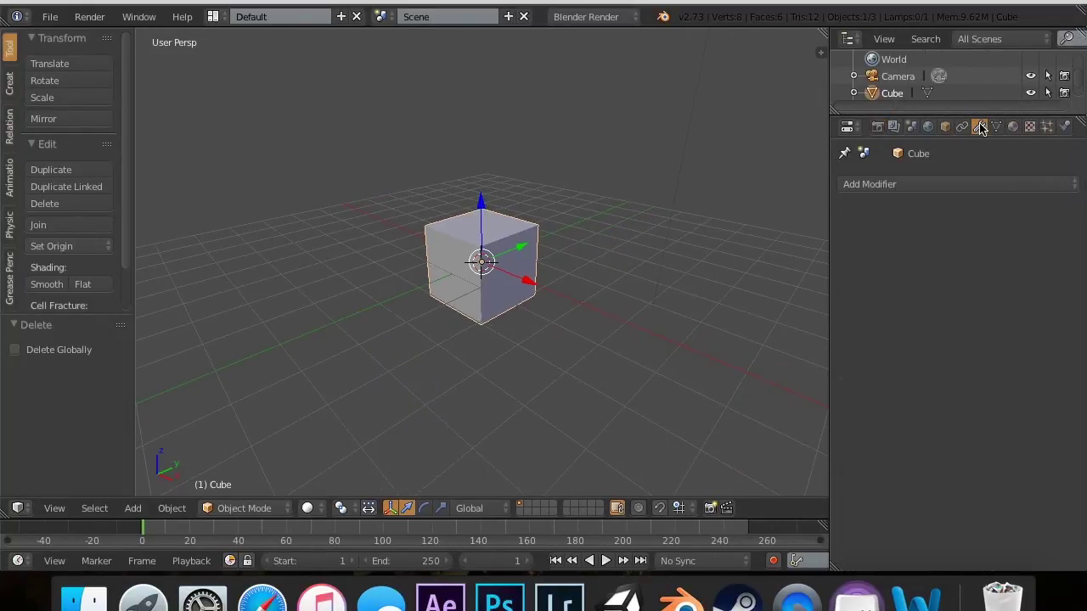
click(979, 184)
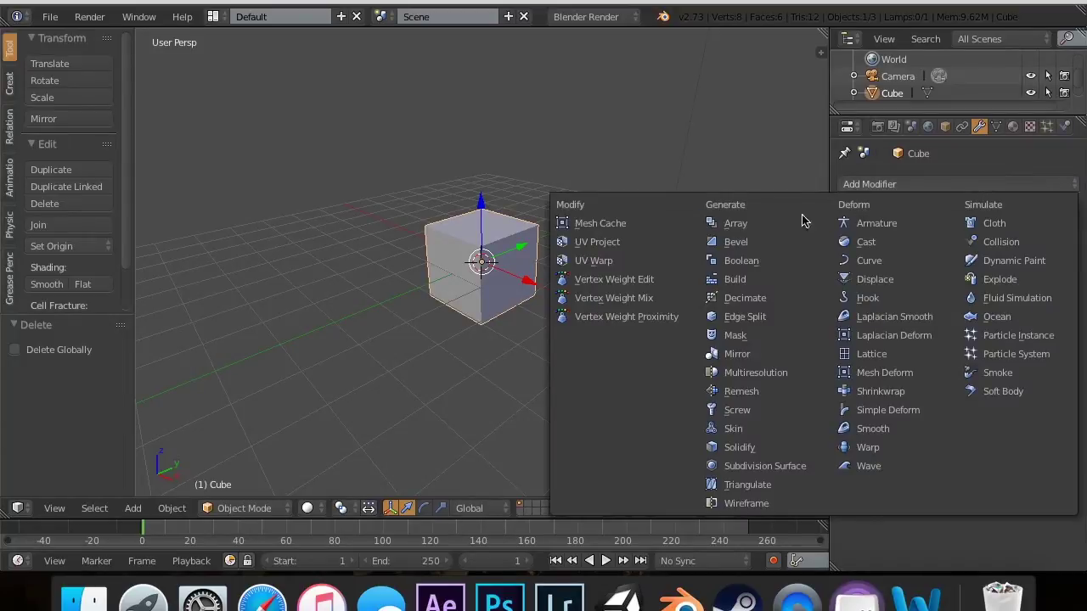
click(758, 245)
Compare the cube with and without the bevel by toggling the modifier's viewport display off and on.
scroll(451, 224, up, 4)
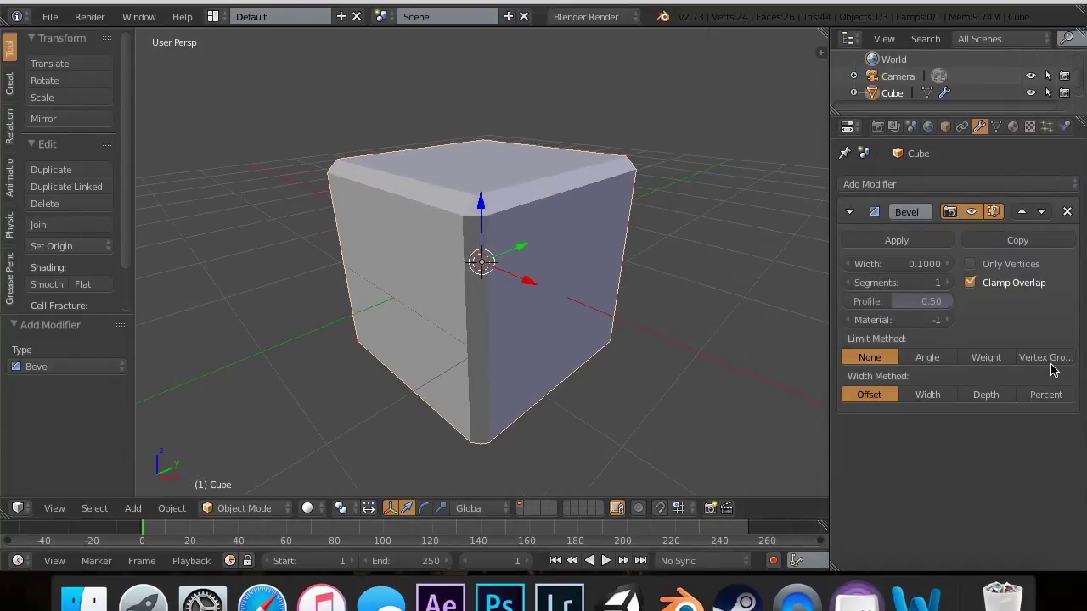
click(969, 212)
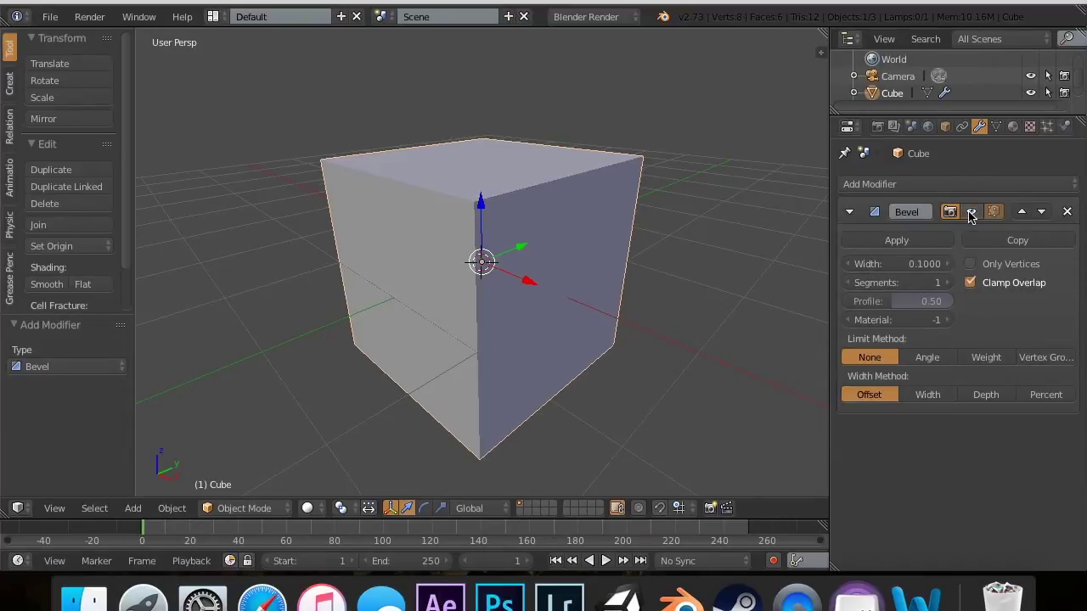
click(971, 212)
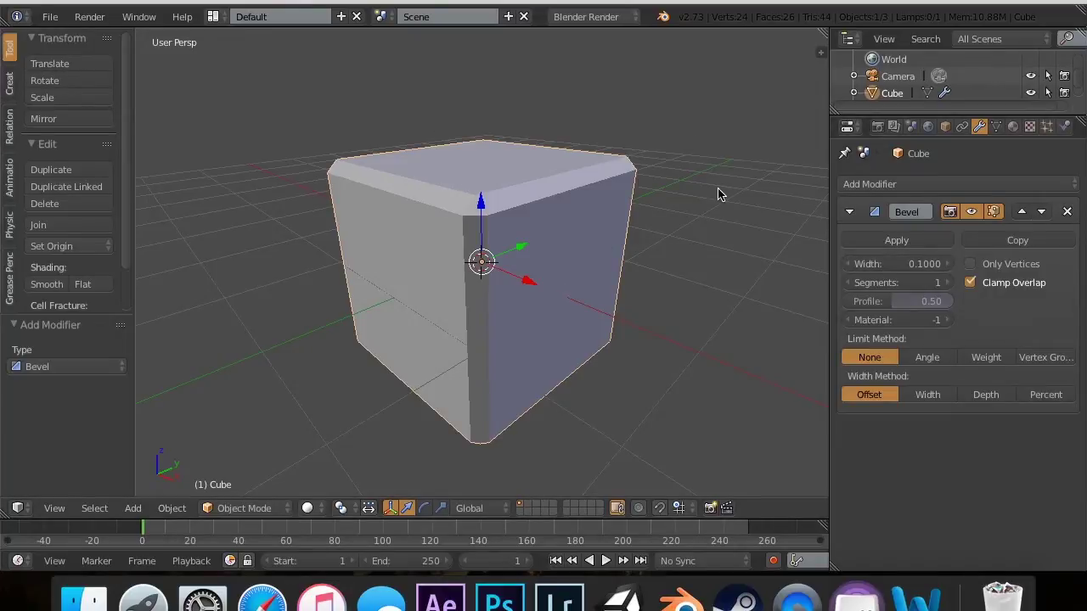
Try a Bevel modifier width of 1 and return the width to 0.1.
mouse_move(890, 264)
mouse_down()
mouse_move(968, 264)
mouse_move(877, 264)
mouse_move(908, 264)
mouse_move(887, 264)
mouse_up()
click(924, 261)
text(1)
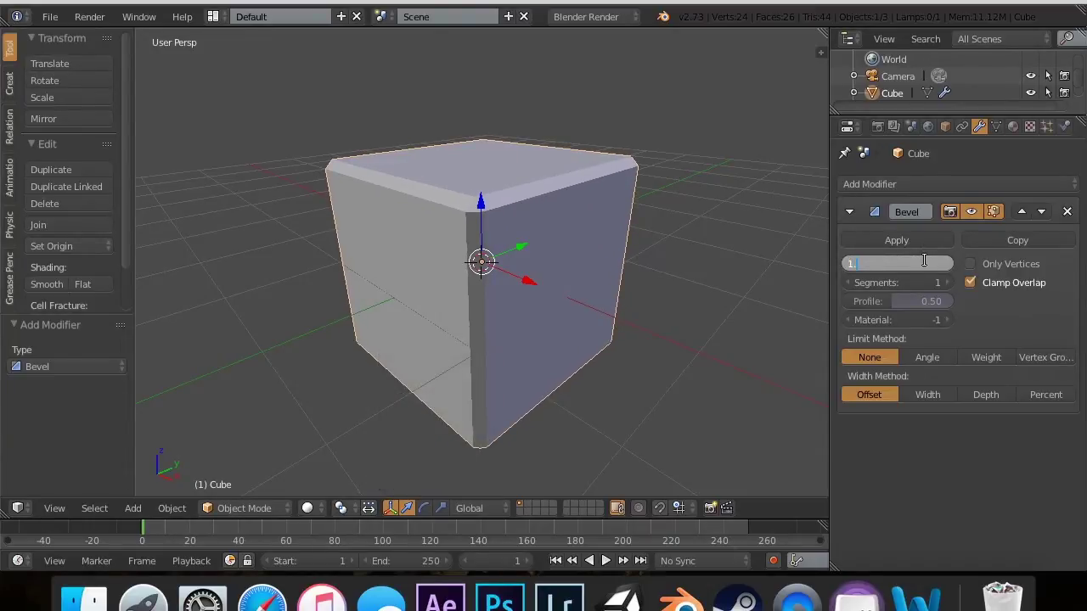
key(Return)
click(927, 264)
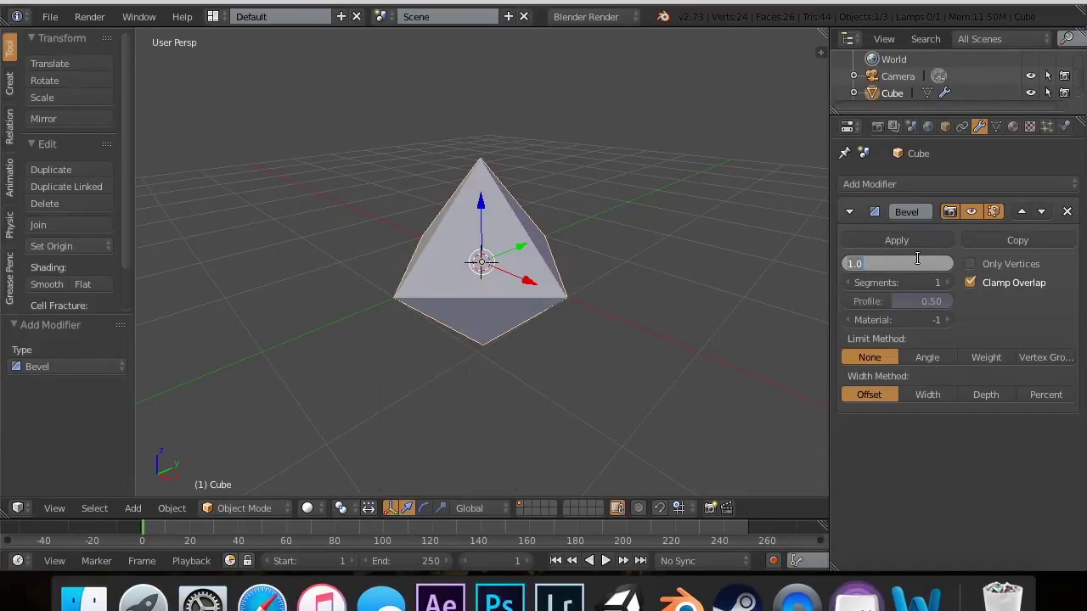
text(.1)
key(Return)
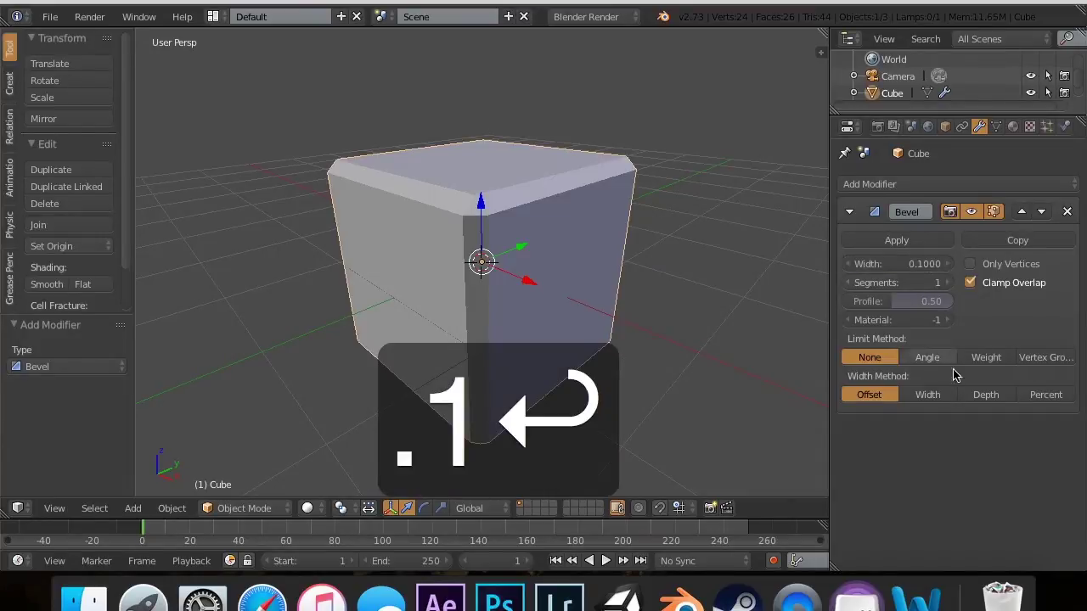
Set the Bevel modifier's width to 0.15.
click(914, 270)
text(.15)
key(Return)
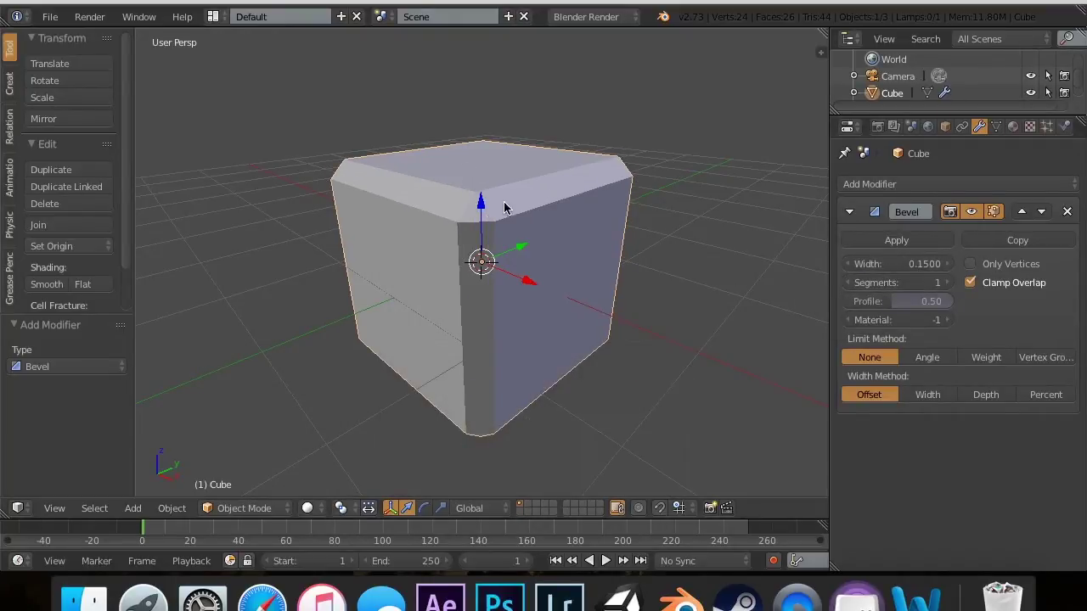
Inspect the cube's bevelled edges from several sides and briefly check its base mesh in Edit Mode.
scroll(463, 167, right, 3)
middle_drag(463, 173, 463, 173)
key(Tab)
key(Tab)
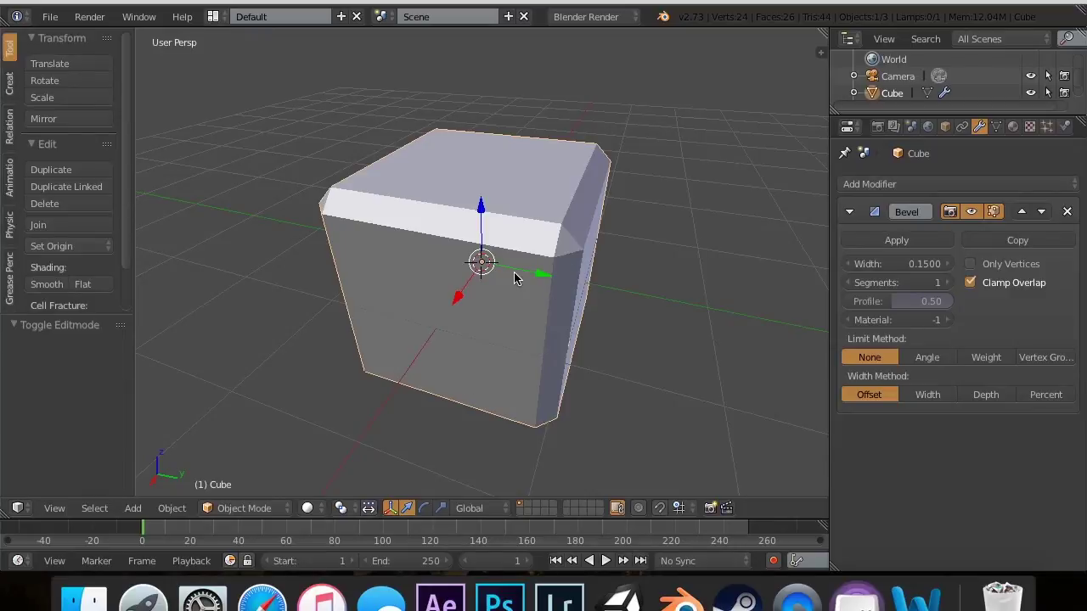
middle_drag(514, 279, 520, 324)
middle_drag(599, 370, 502, 263)
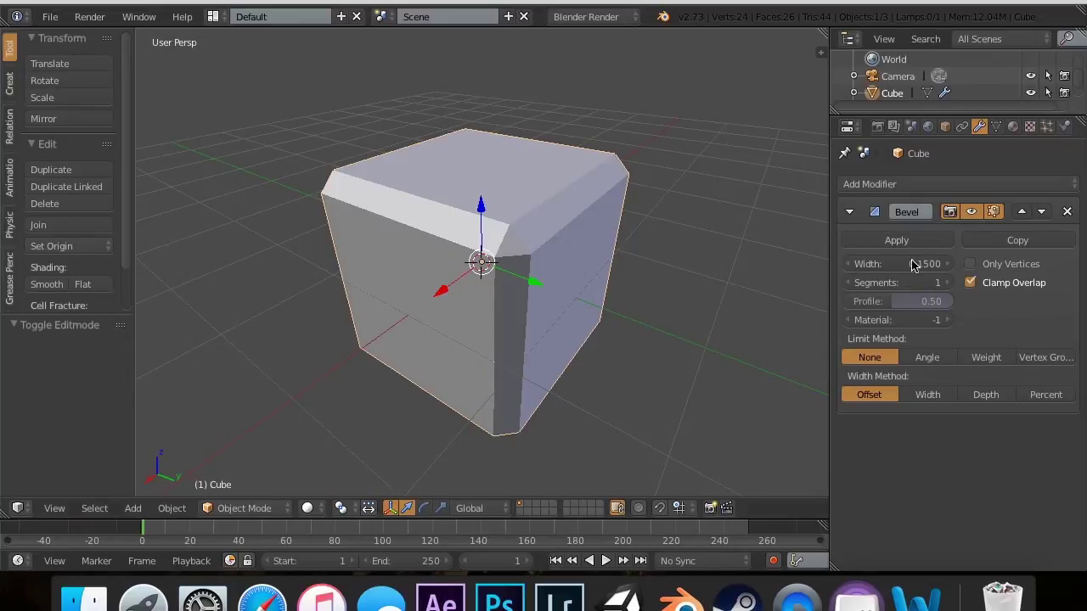
Try the bevel with 3 segments and reduce it to 2.
click(945, 285)
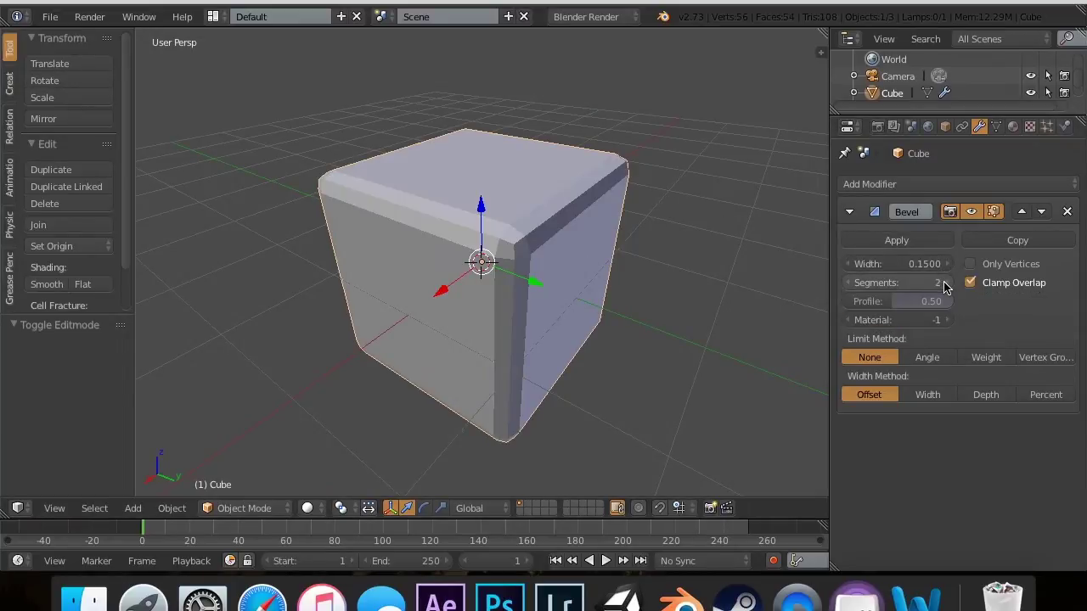
middle_drag(530, 229, 526, 228)
click(948, 283)
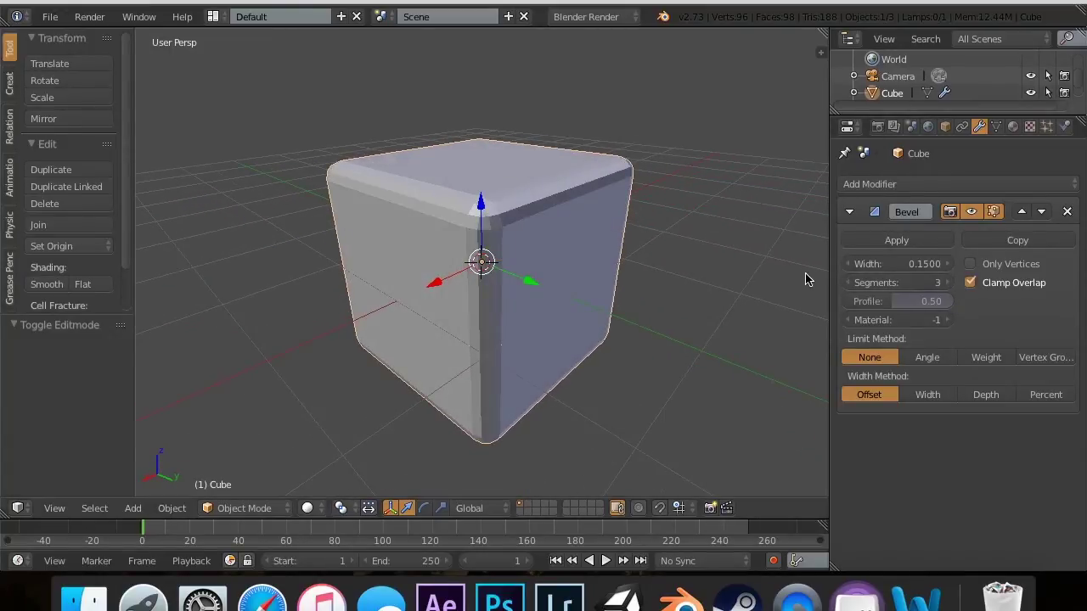
middle_drag(808, 276, 812, 300)
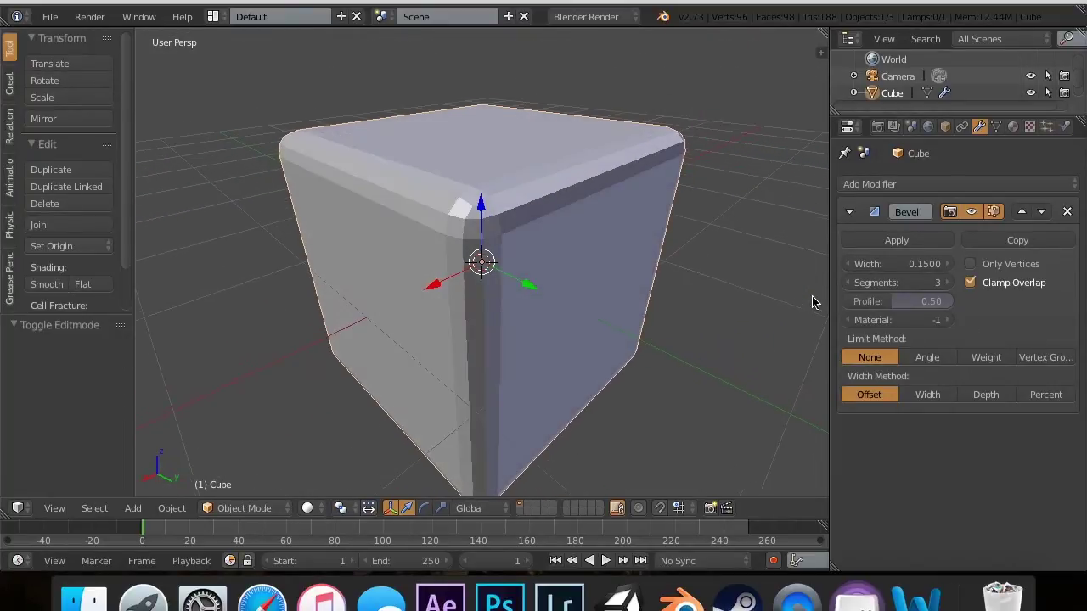
click(850, 283)
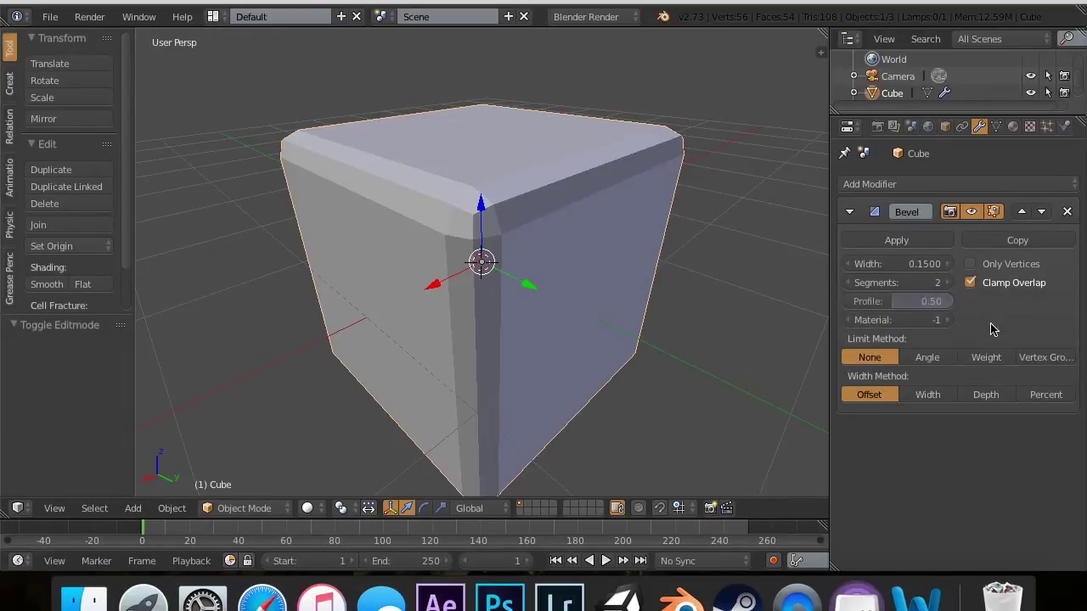
Lower the Bevel modifier's profile to 0.15 and inspect the inward-stepped edges.
click(905, 302)
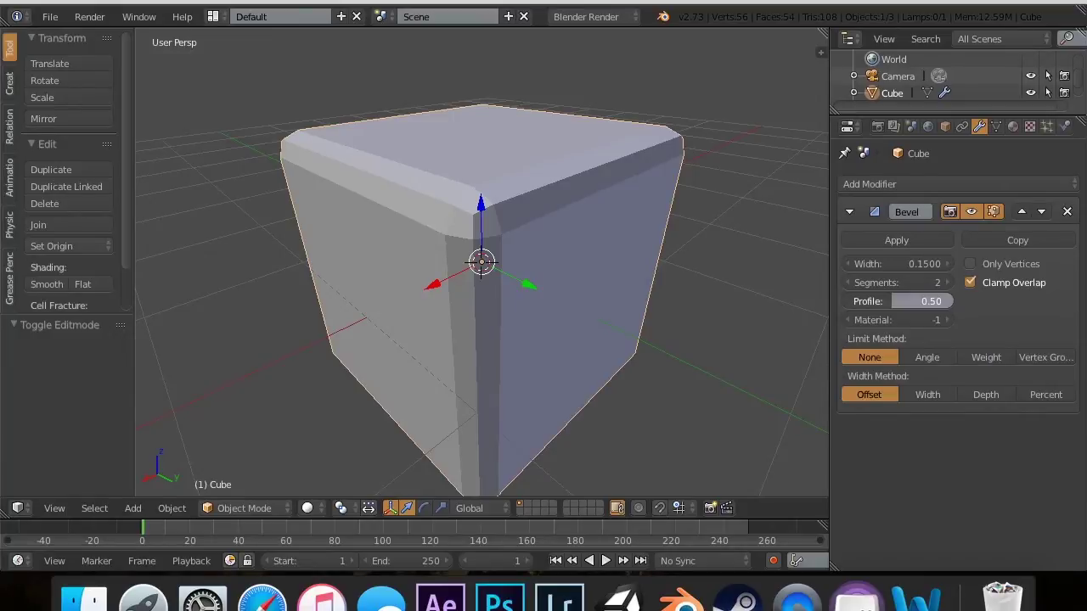
drag(899, 301, 865, 302)
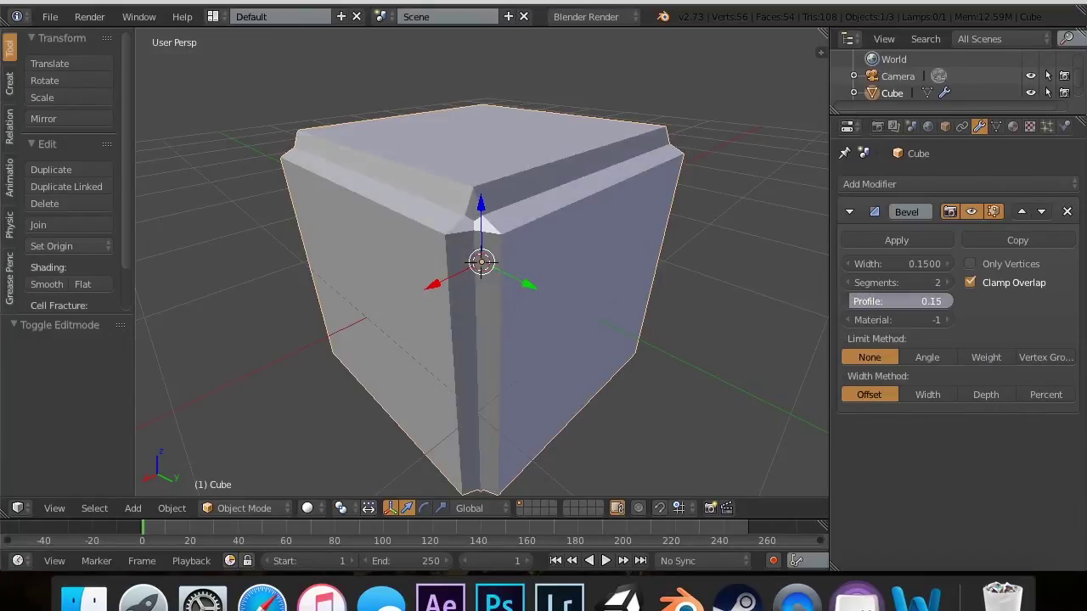
middle_drag(663, 219, 661, 217)
scroll(662, 222, left, 10)
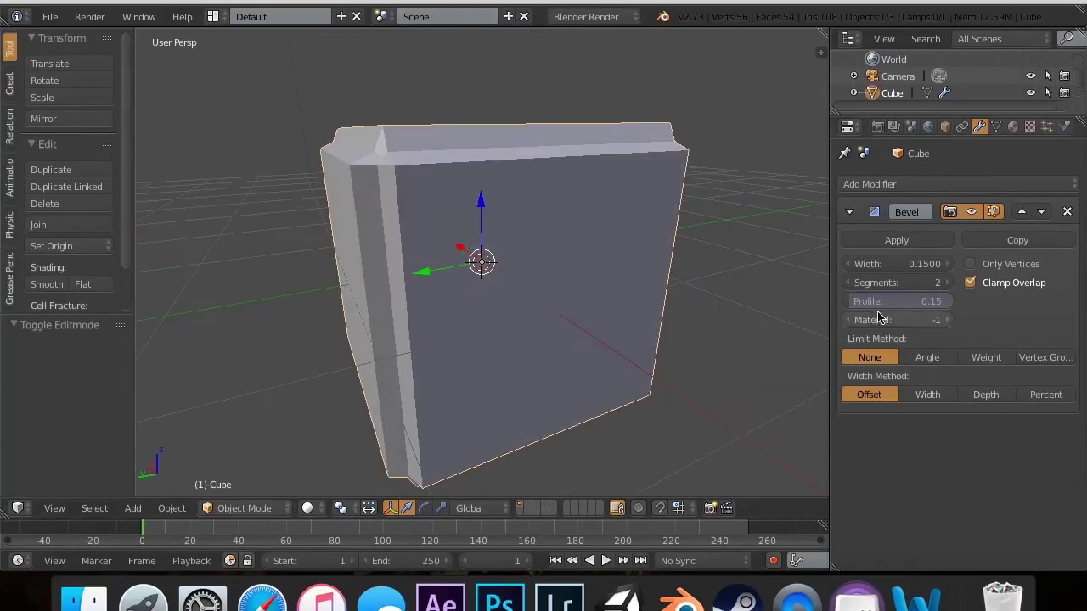
Compare the bevel at 1 and 3 segments, and set the segments to 4.
click(850, 283)
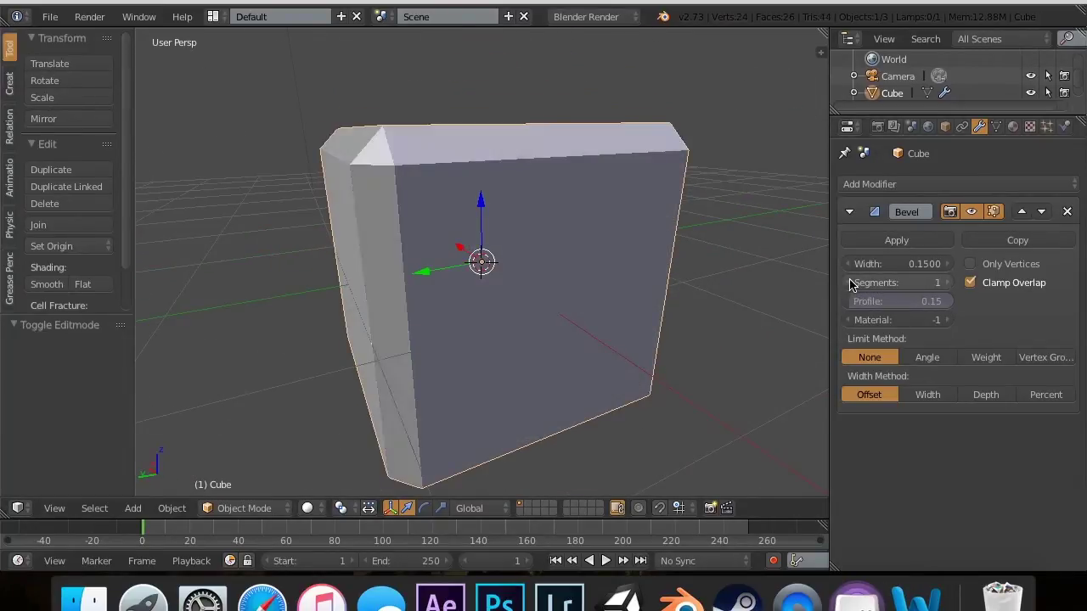
click(948, 283)
click(947, 283)
scroll(478, 262, left, 10)
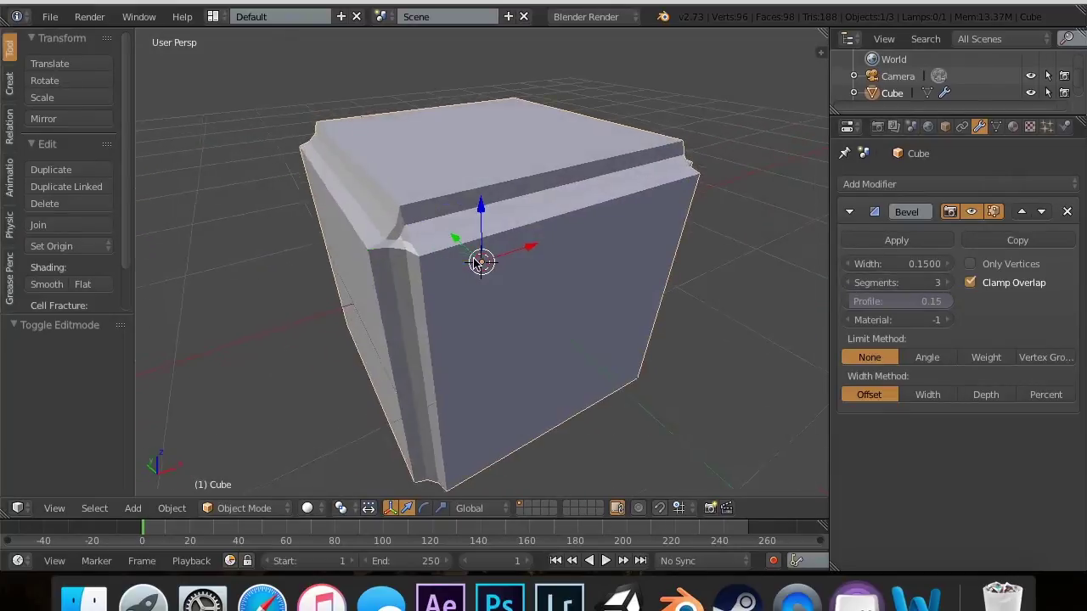
click(948, 283)
scroll(715, 282, left, 10)
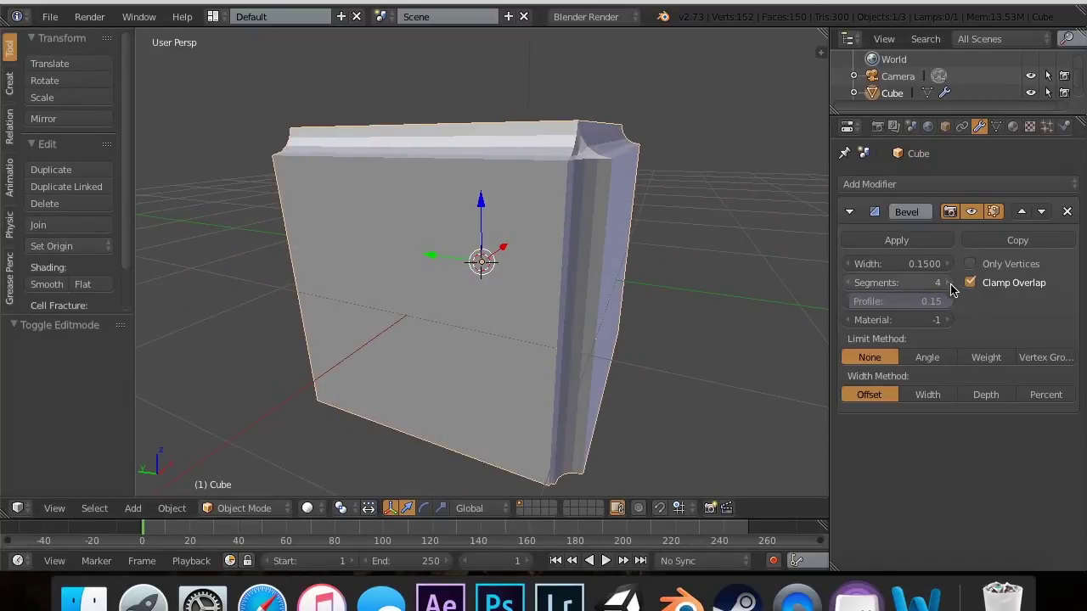
Experiment with the bevel profile and set it to 0.5.
drag(900, 302, 863, 301)
scroll(645, 235, right, 5)
scroll(645, 233, left, 5)
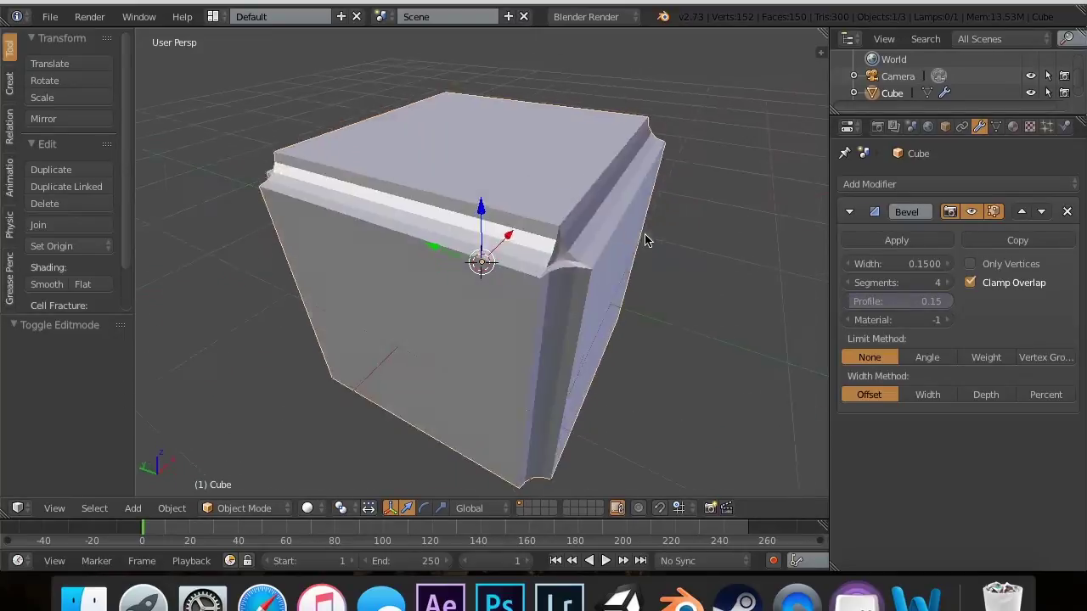
click(923, 303)
text(.5)
key(Return)
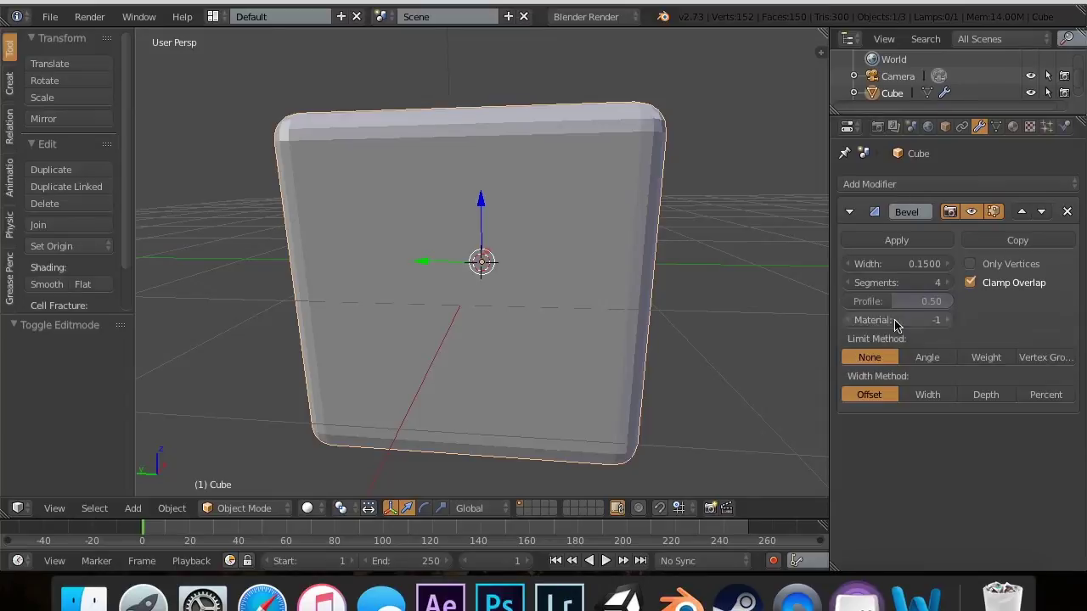
Set the Bevel modifier's profile to 0.25.
click(917, 303)
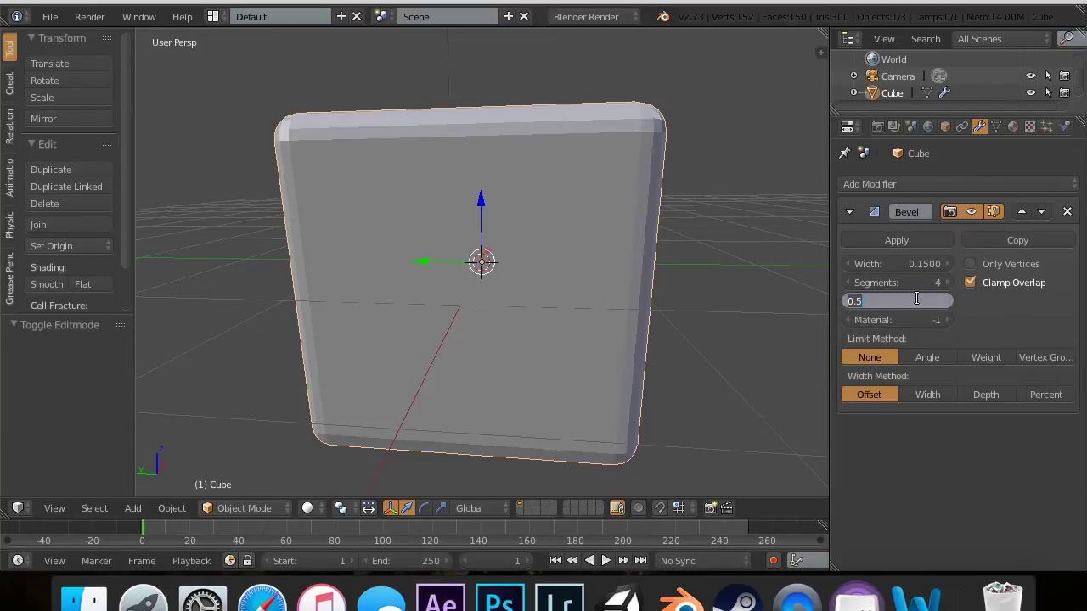
text(.25)
key(Return)
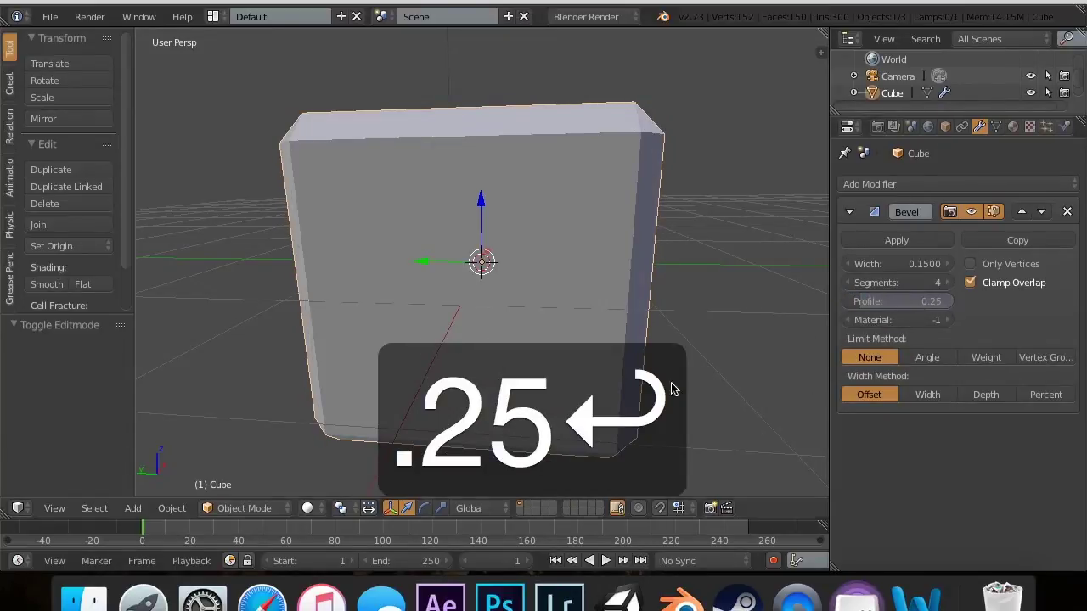
Test the bevel with Clamp Overlap off, lower the profile to 0.16, and turn Clamp Overlap back on.
scroll(515, 301, right, 8)
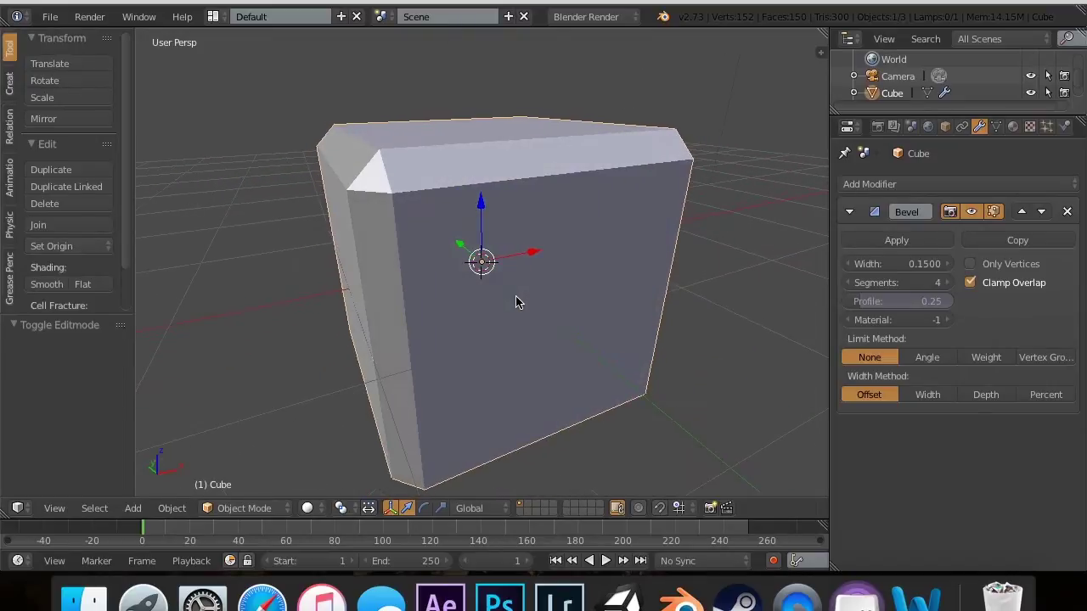
mouse_move(863, 301)
mouse_down()
mouse_move(905, 302)
mouse_move(866, 308)
mouse_up()
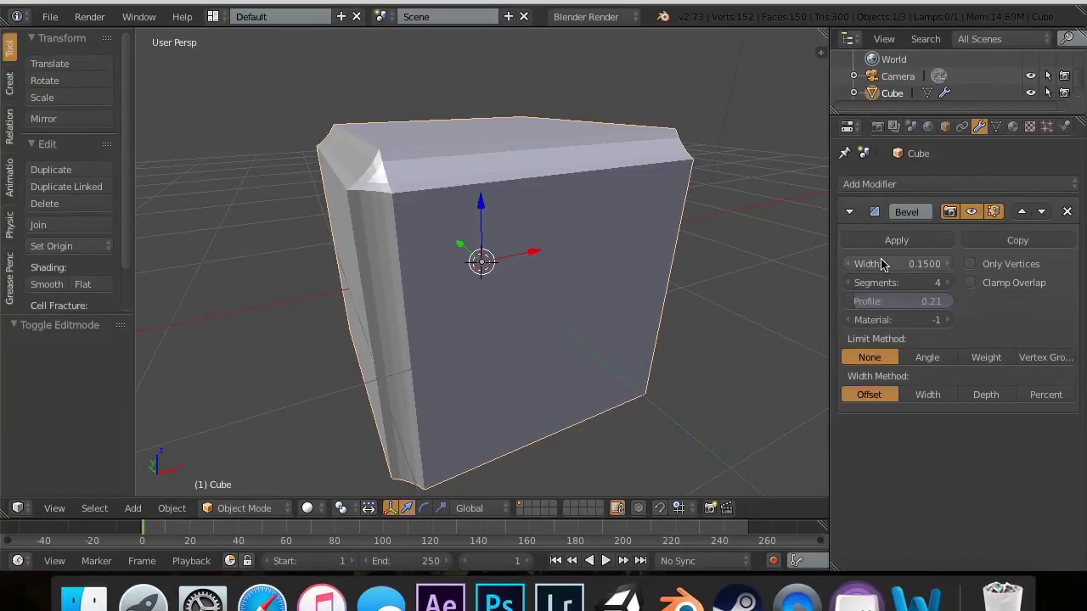
mouse_move(884, 264)
mouse_down()
mouse_move(912, 264)
mouse_move(845, 264)
mouse_move(917, 264)
mouse_move(883, 264)
mouse_up()
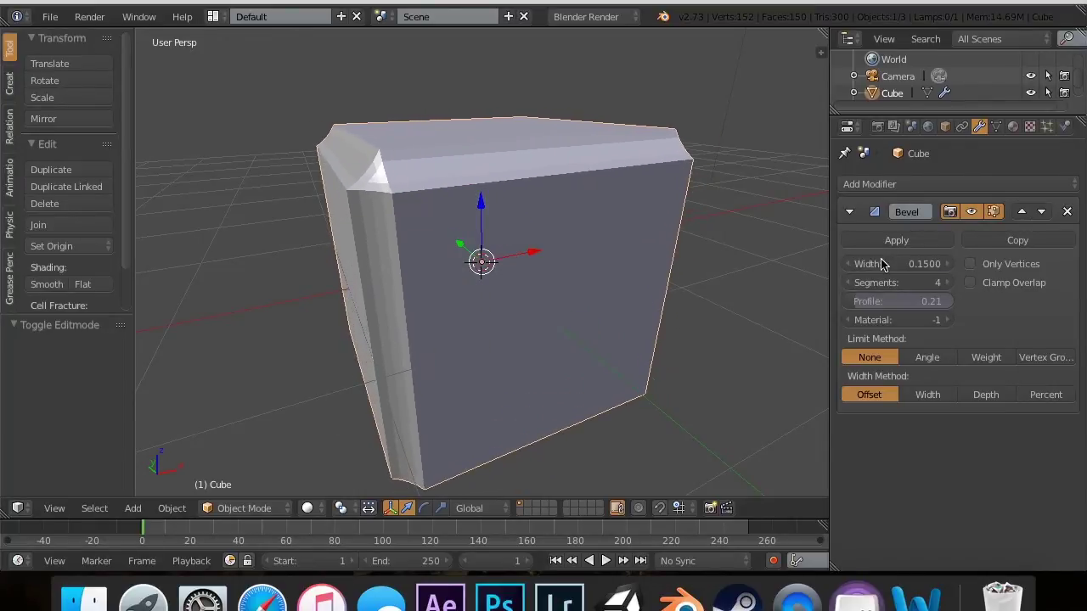
drag(872, 303, 923, 307)
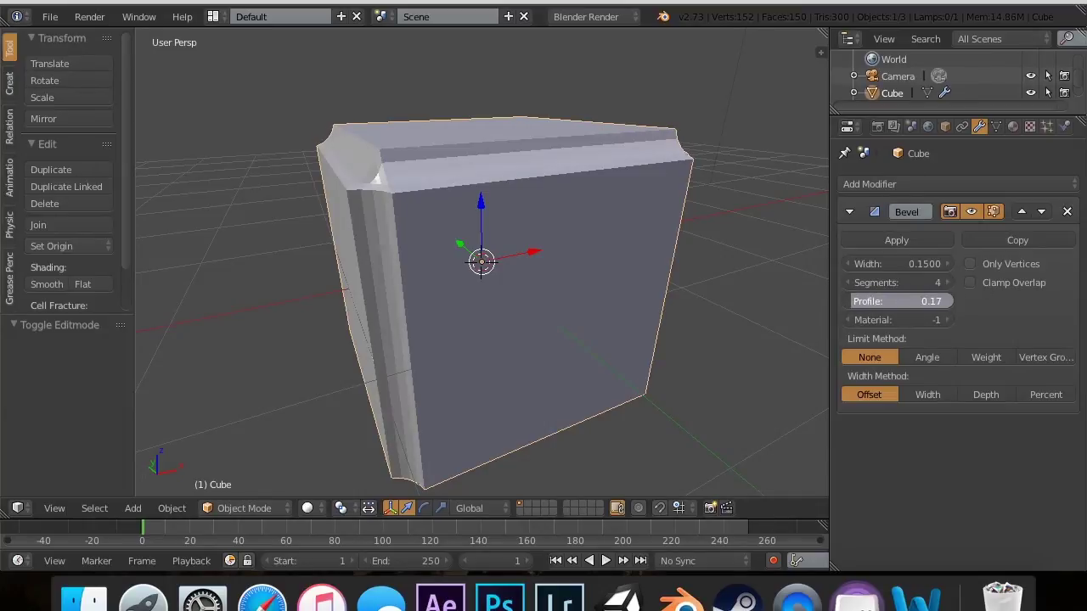
click(971, 282)
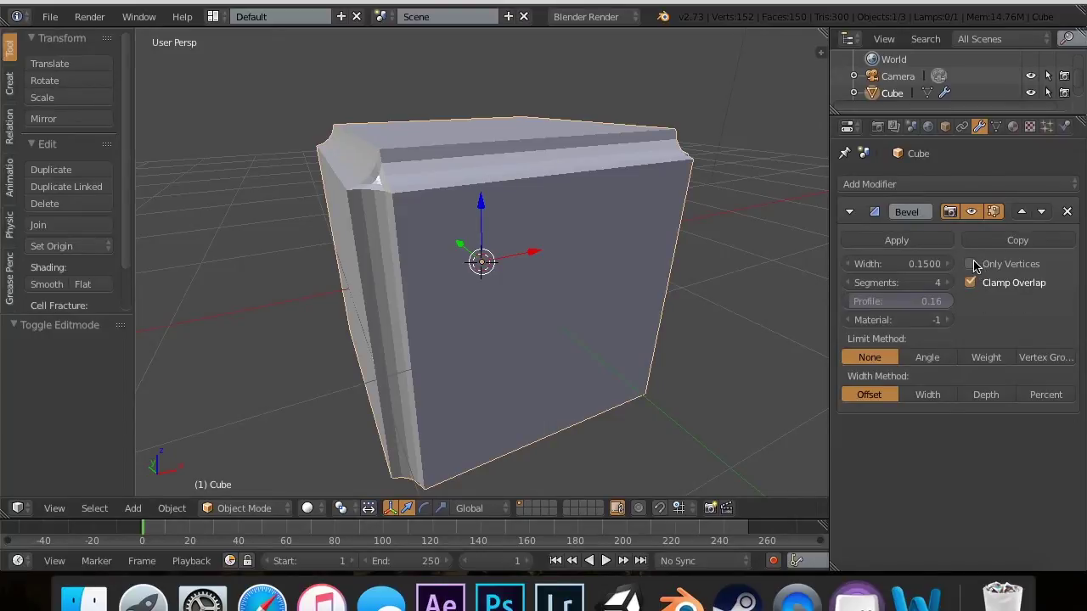
Restrict the bevel to Only Vertices and inspect the cube's corners from all sides.
click(971, 265)
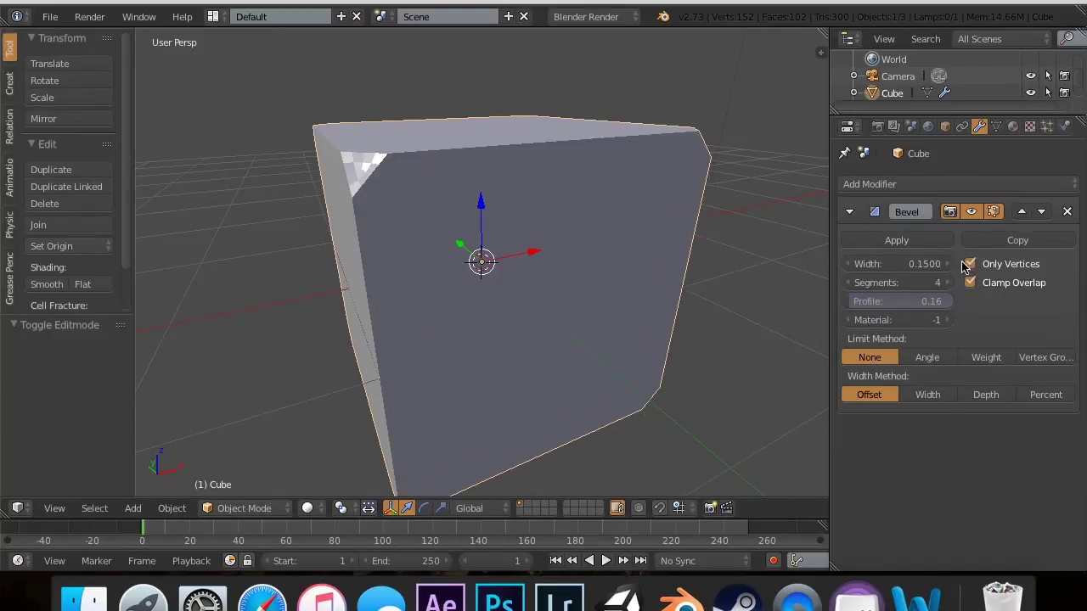
scroll(553, 162, left, 5)
scroll(554, 161, right, 3)
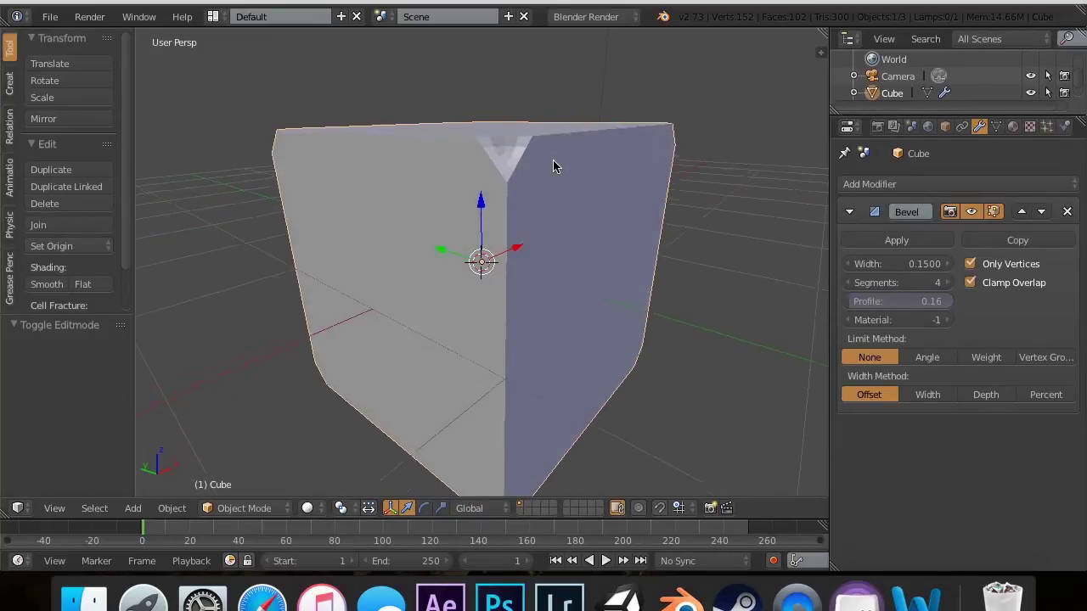
scroll(553, 166, down, 10)
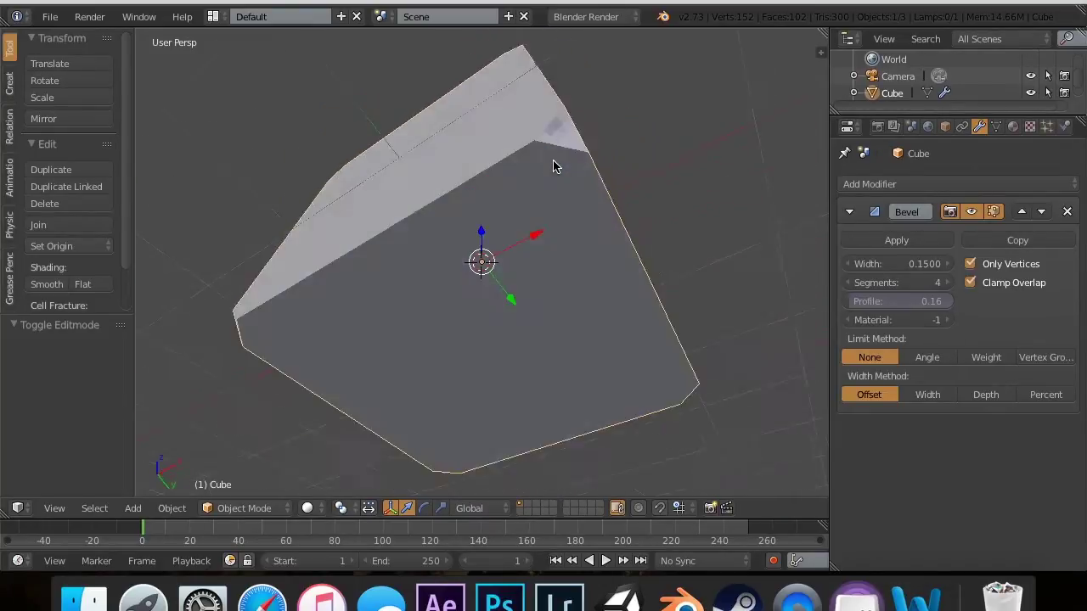
scroll(553, 166, up, 10)
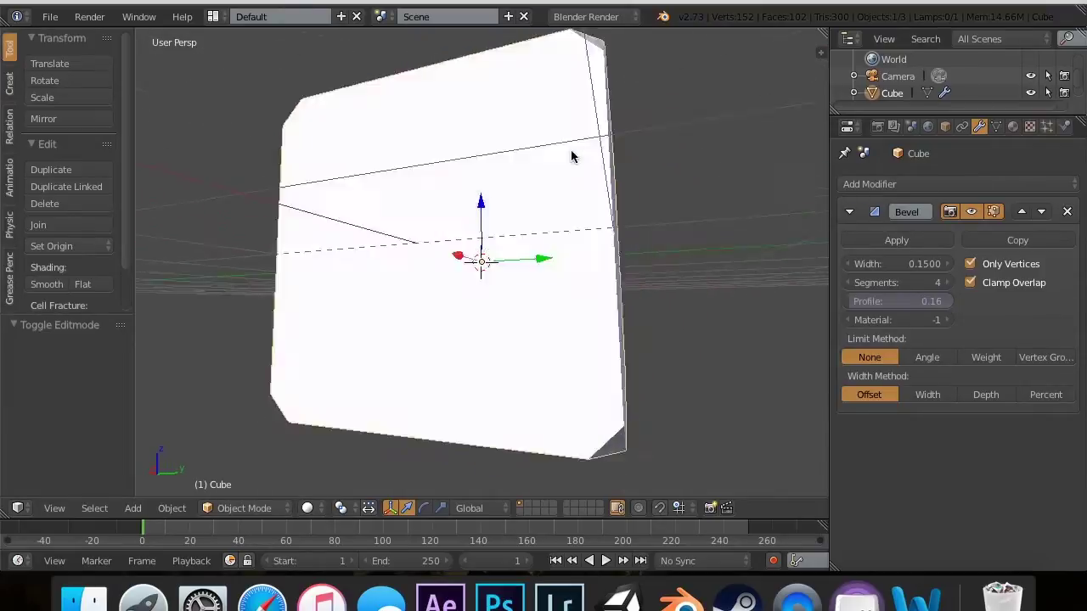
scroll(570, 154, right, 10)
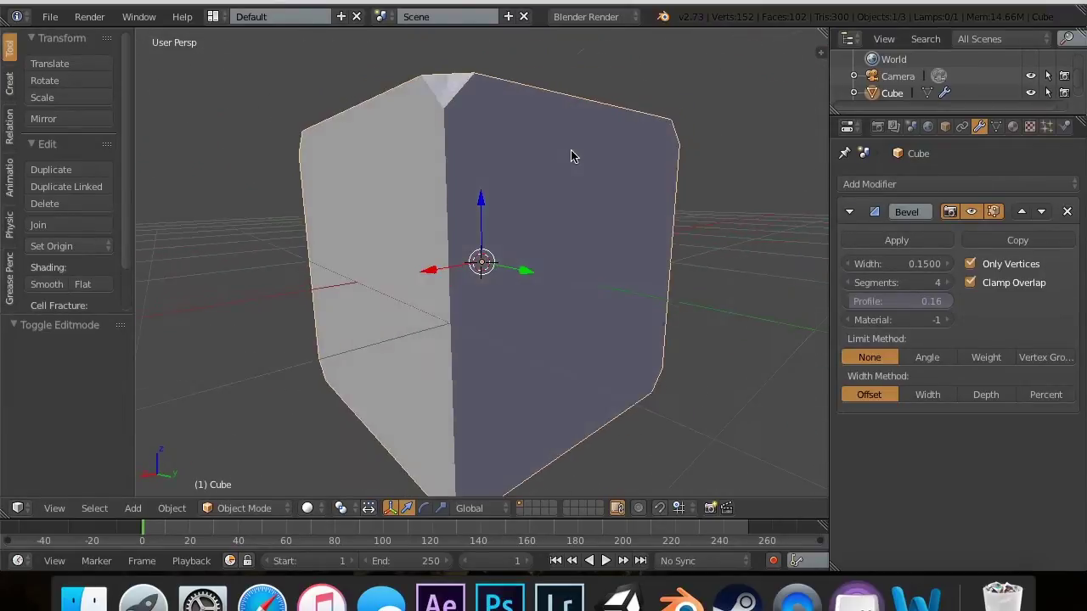
scroll(570, 155, left, 10)
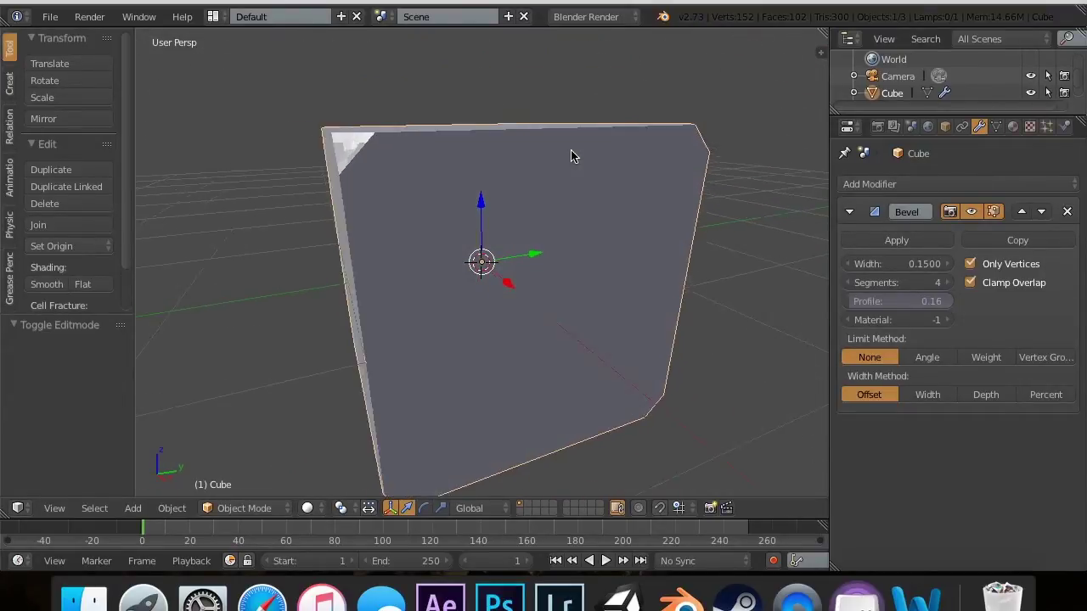
scroll(572, 156, left, 10)
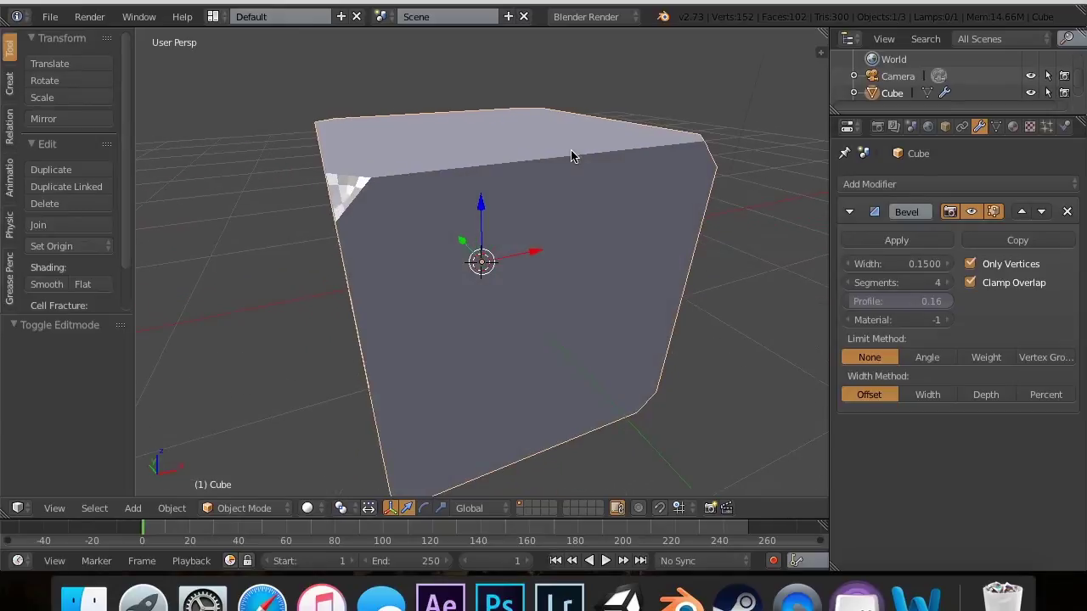
Subdivide the whole cube mesh with 3 cuts and inspect the vertex bevels in Object Mode.
key(Tab)
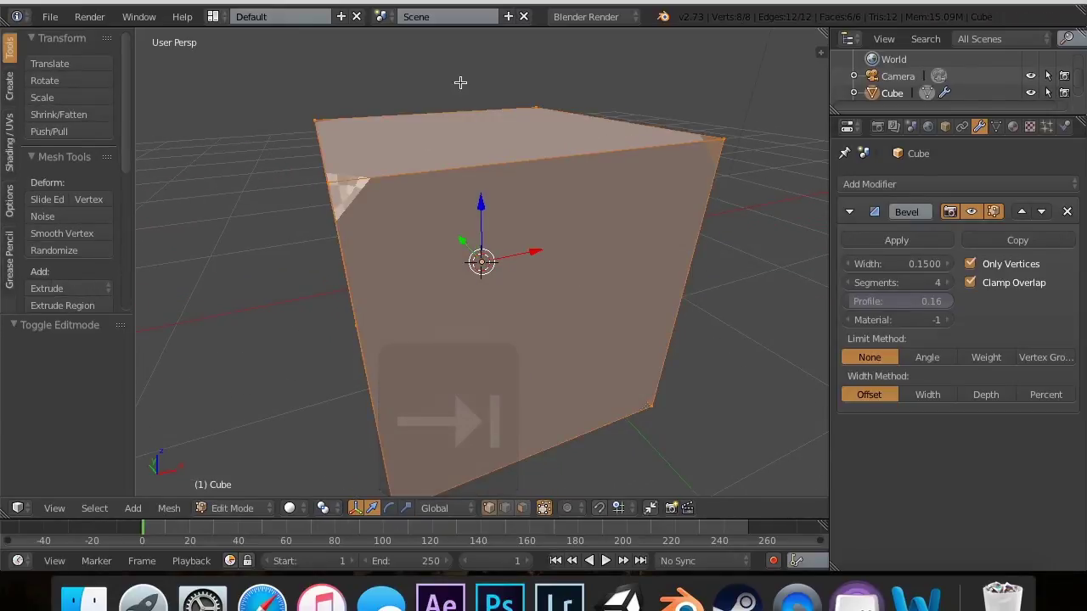
scroll(82, 264, down, 2)
scroll(82, 259, down, 2)
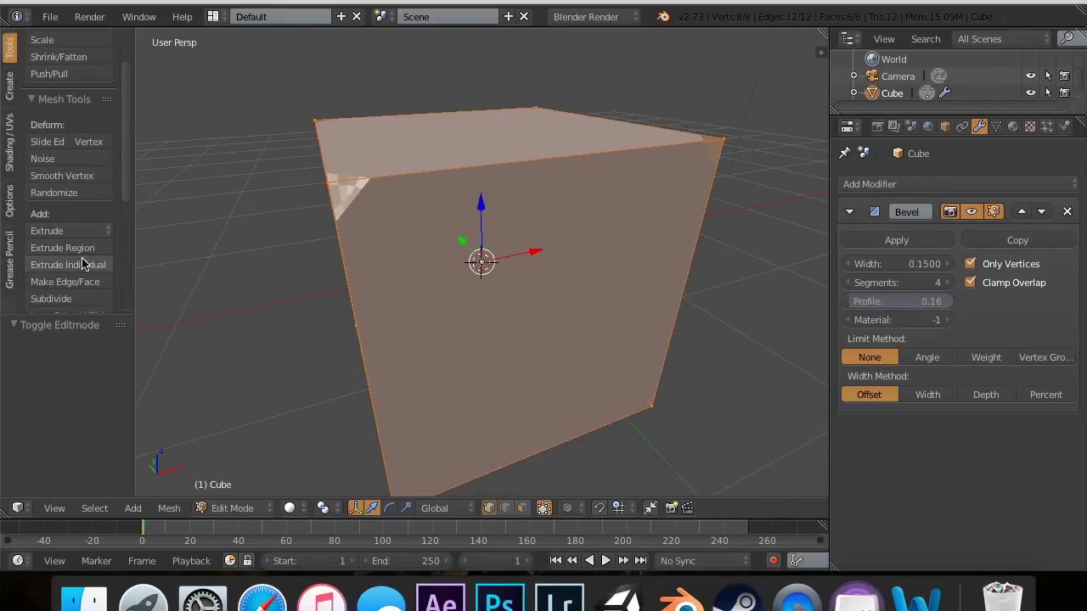
click(52, 292)
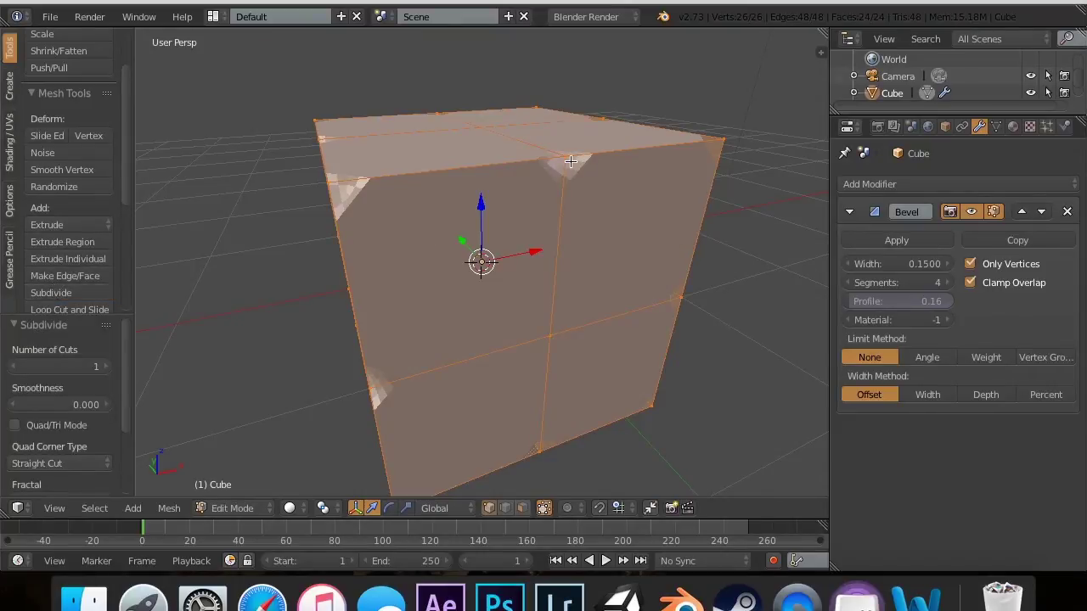
click(105, 367)
click(105, 366)
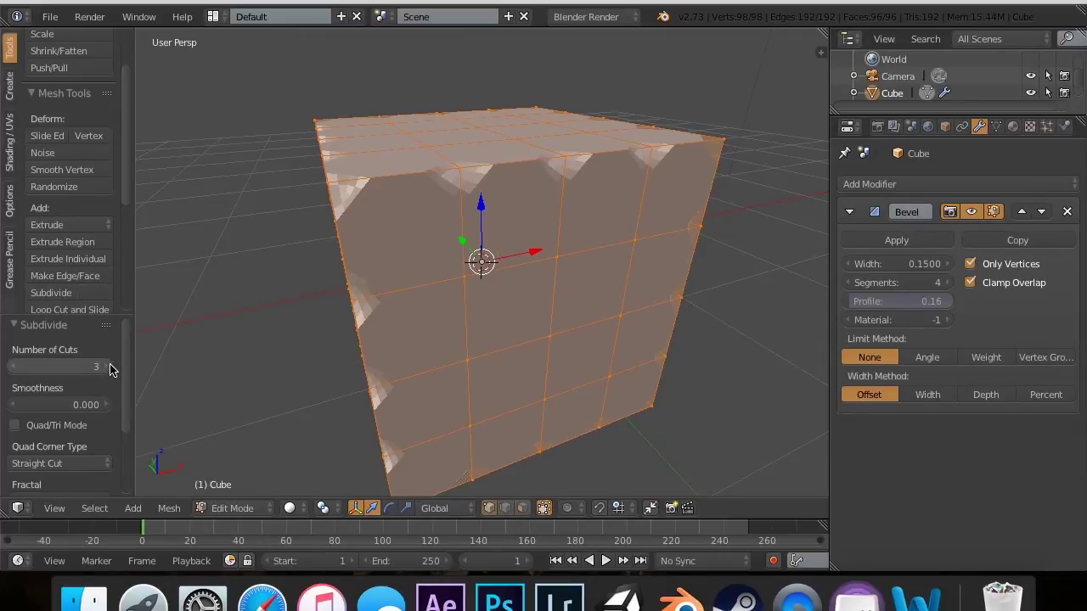
key(Tab)
scroll(509, 289, left, 5)
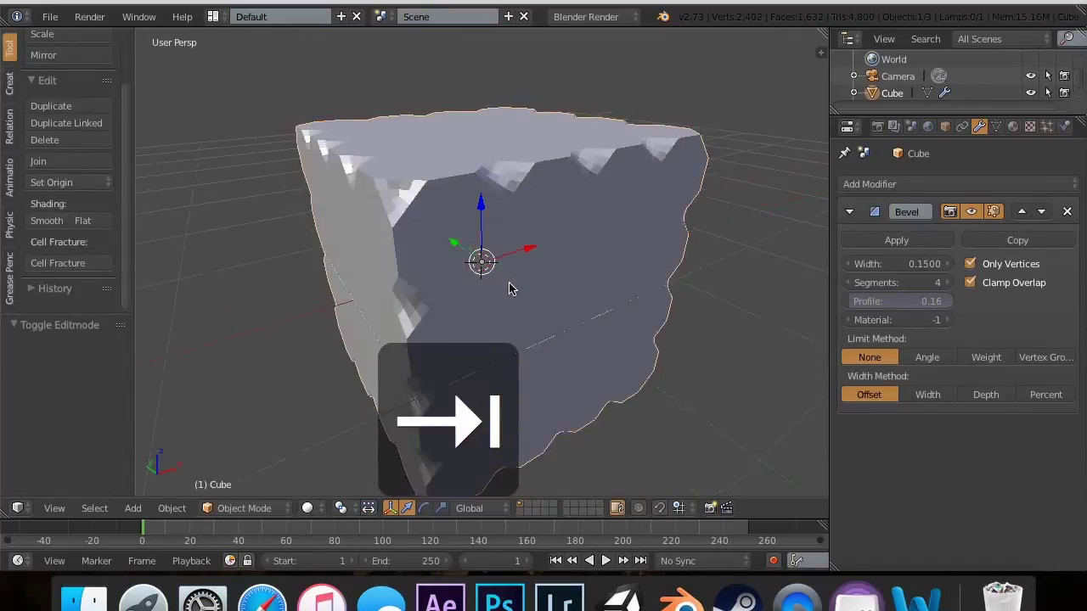
Subdivide the cube mesh two more times and examine the denser vertex bevels along its edges in Object Mode.
key(Tab)
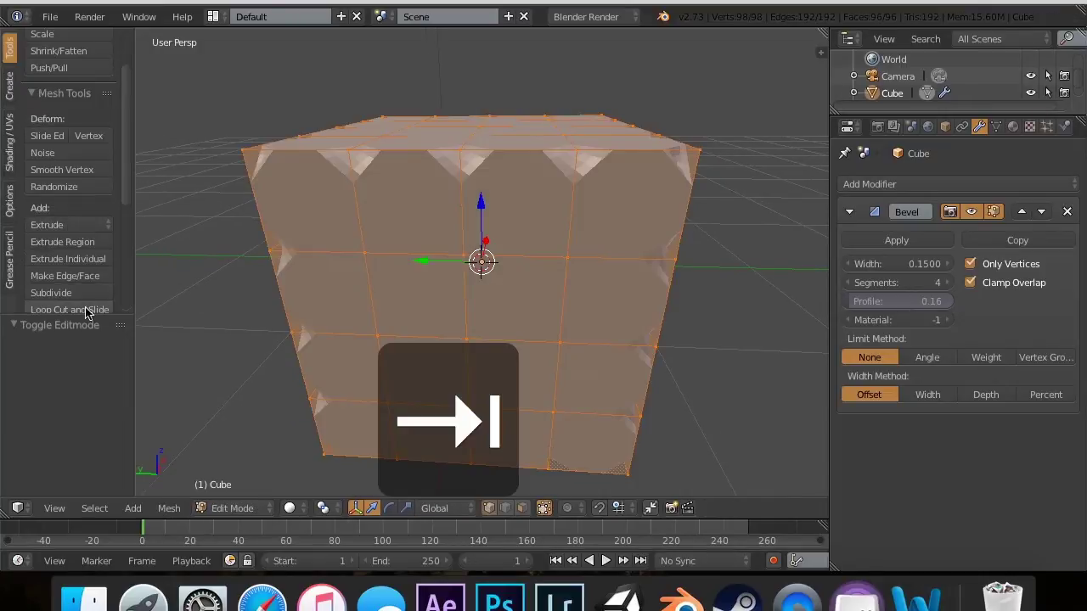
click(73, 288)
click(74, 290)
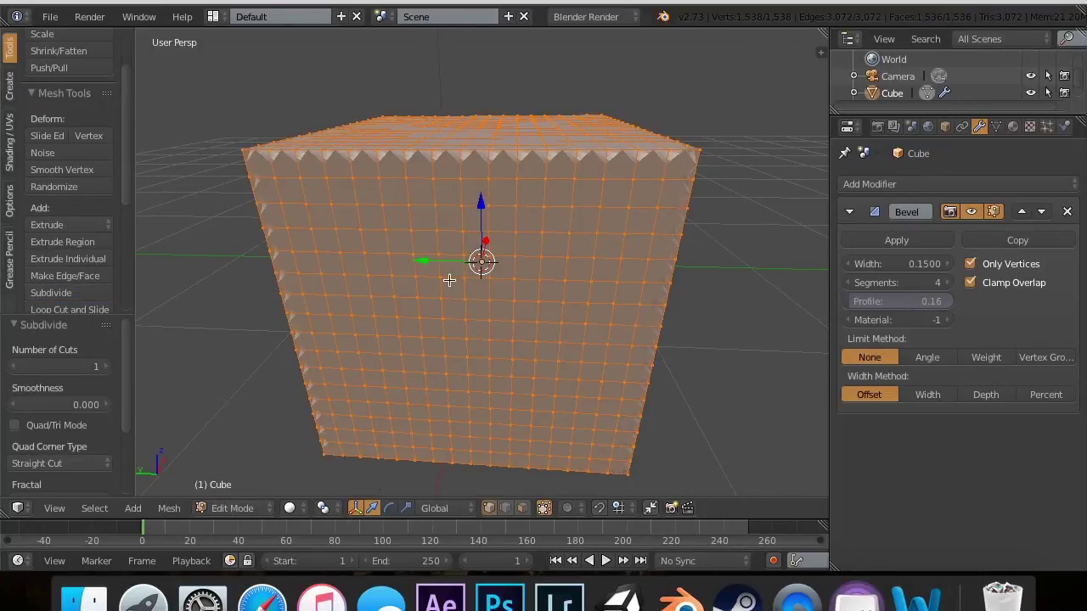
key(Tab)
scroll(556, 274, left, 5)
scroll(556, 275, left, 10)
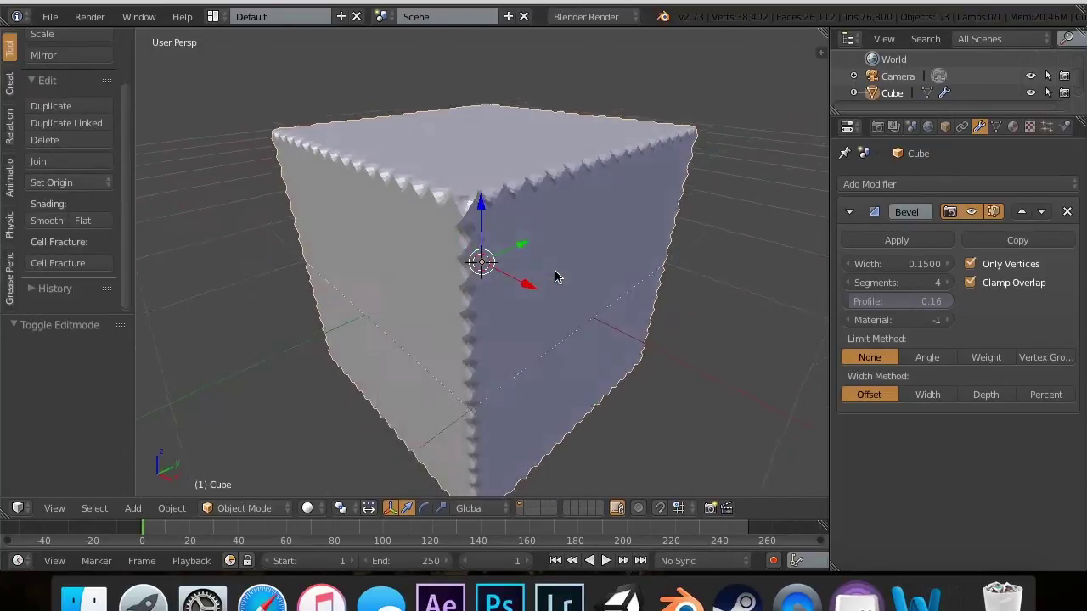
scroll(555, 274, left, 10)
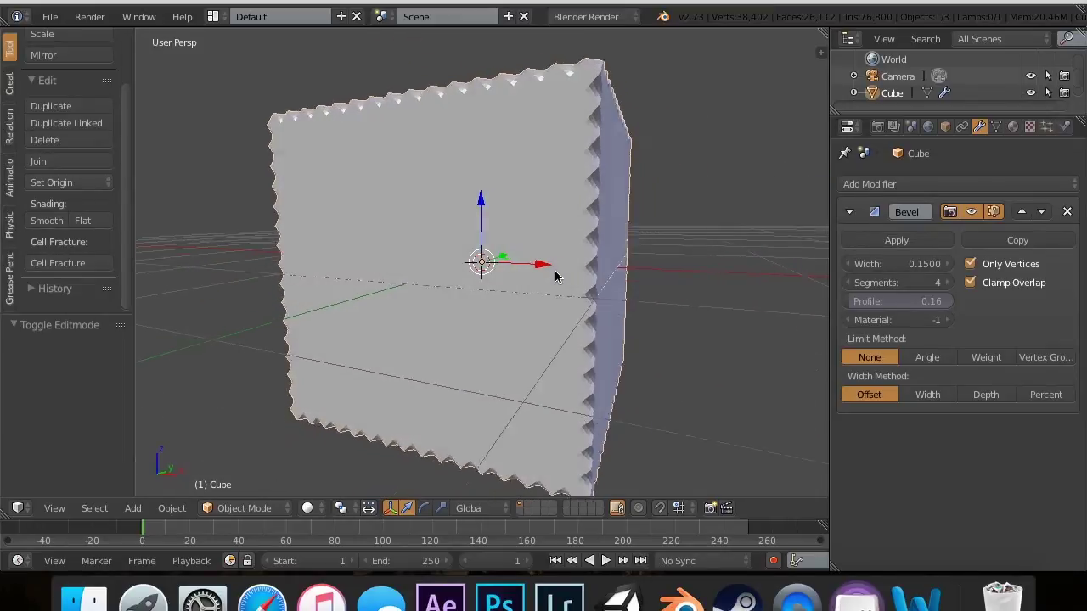
scroll(555, 275, left, 2)
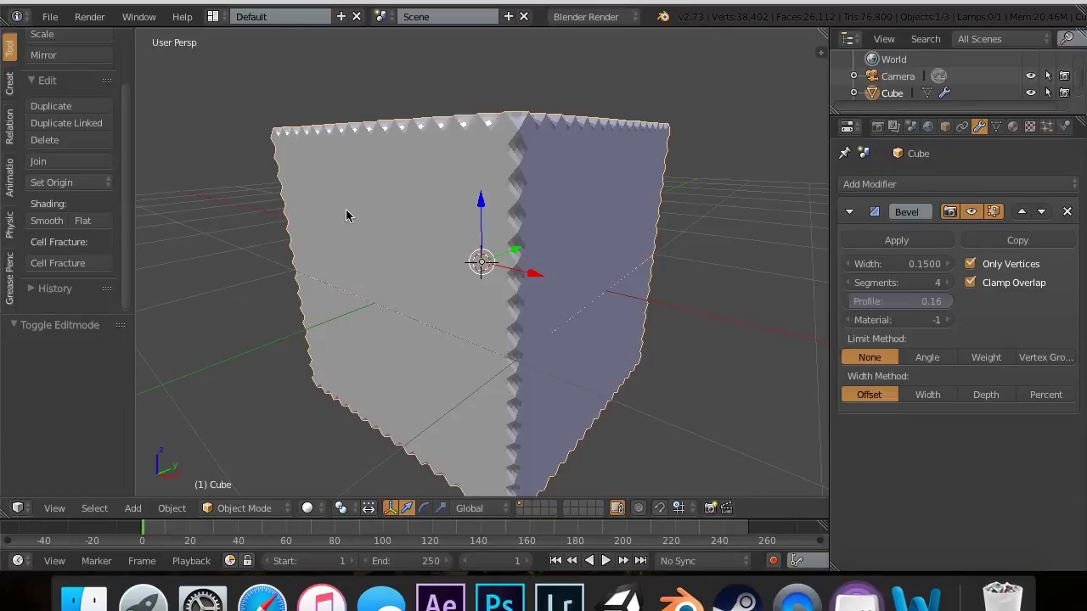
Undo the cube's subdivisions and the Only Vertices setting of the bevel.
key(super+z)
key(super+z)
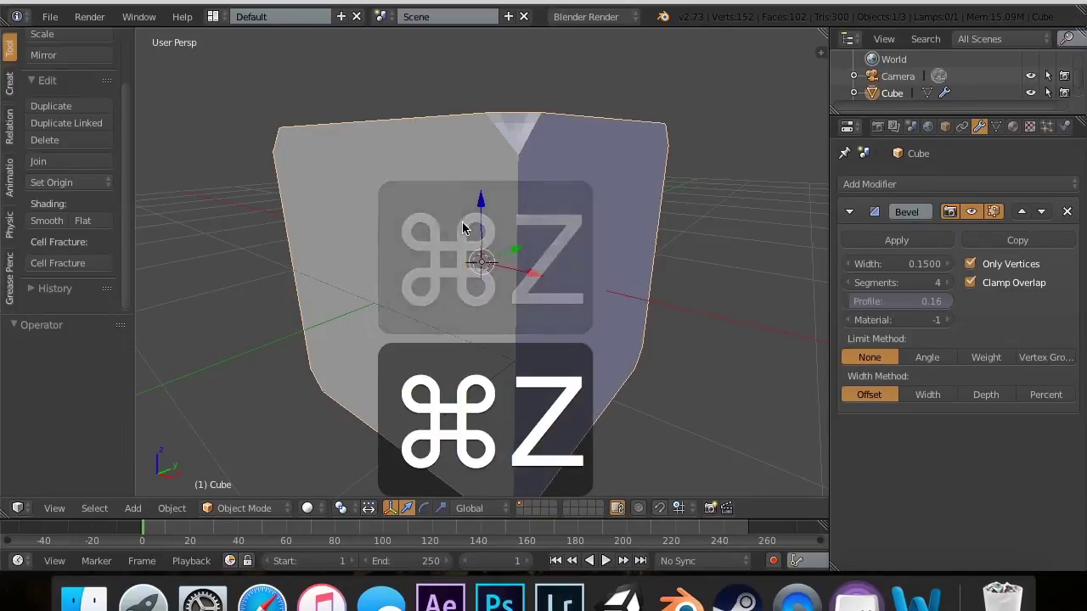
key(super+z)
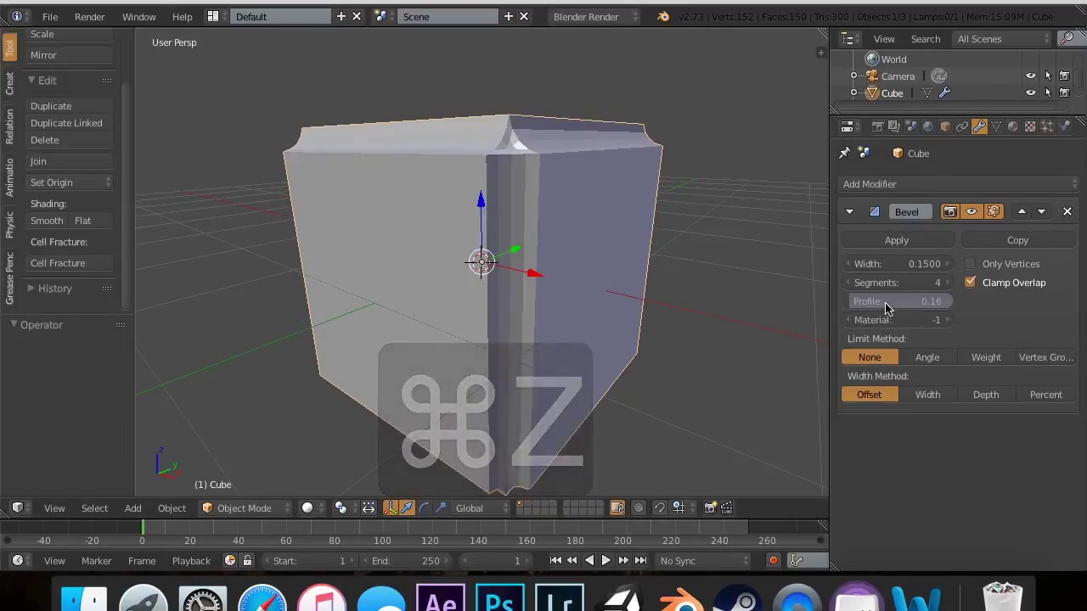
Set the Bevel modifier's profile to 0.30, and try the Angle limit method at various angles down to 0°.
drag(887, 302, 921, 302)
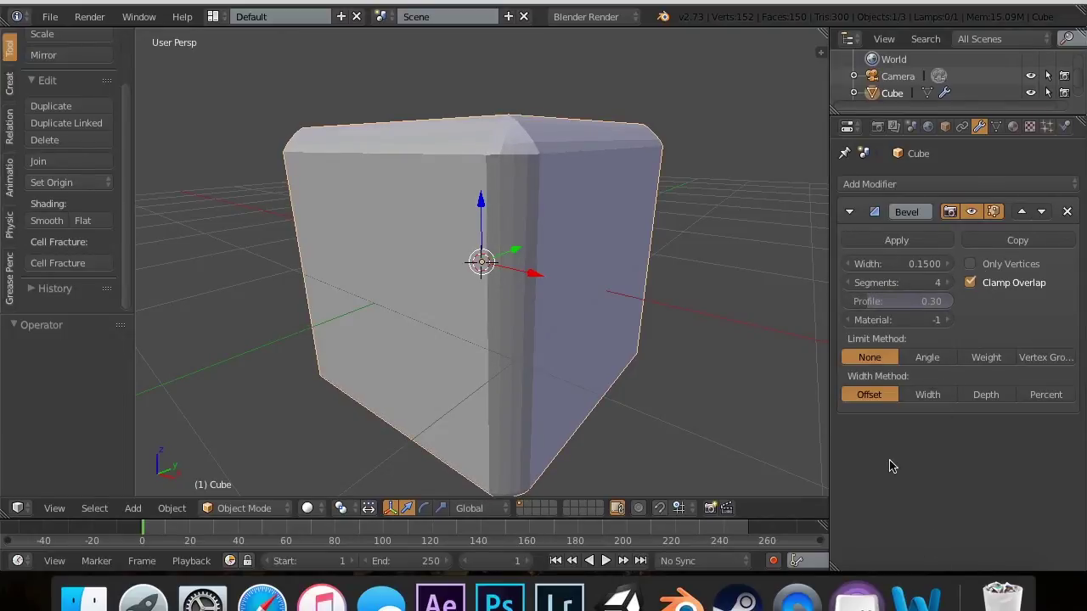
click(935, 360)
drag(904, 376, 907, 376)
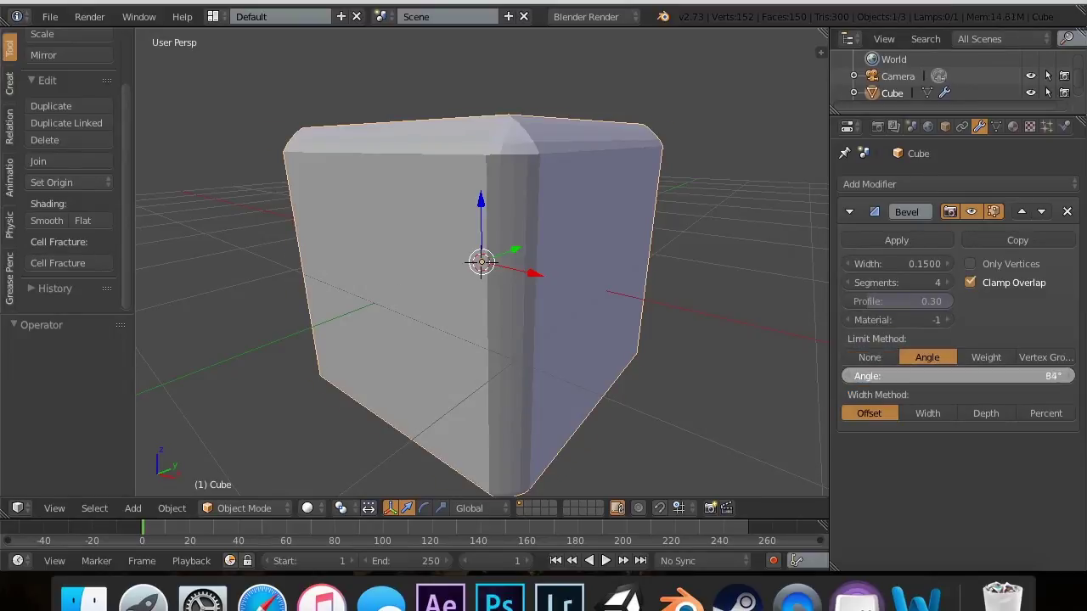
drag(974, 376, 1073, 375)
mouse_move(951, 379)
mouse_down()
mouse_move(916, 377)
mouse_move(954, 377)
mouse_up()
drag(1008, 379, 849, 379)
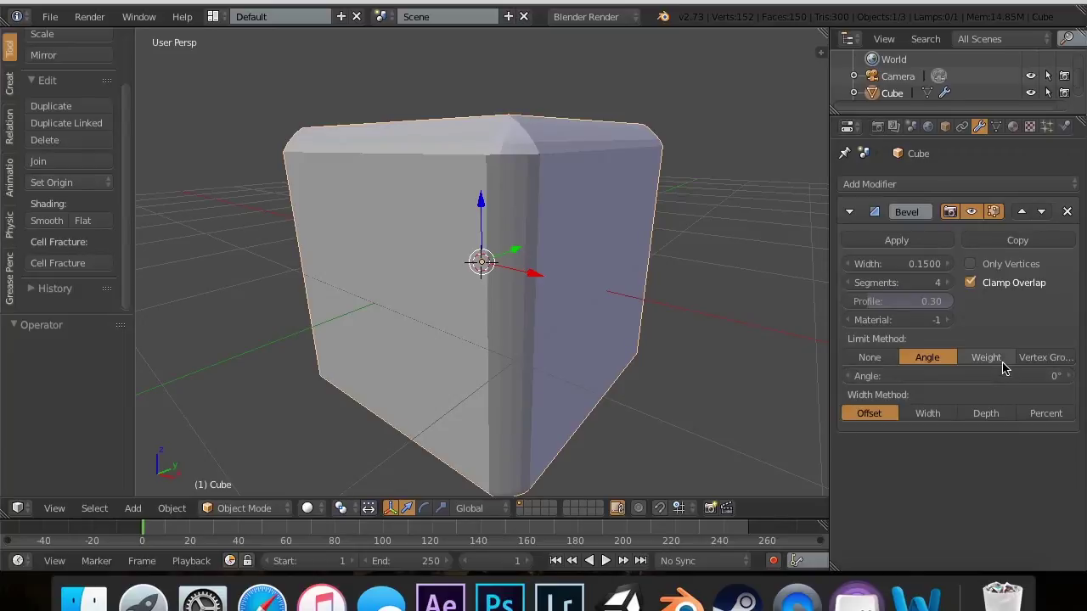
Try the Weight and Vertex Group limit methods on the bevel, and set the limit method to None.
click(986, 358)
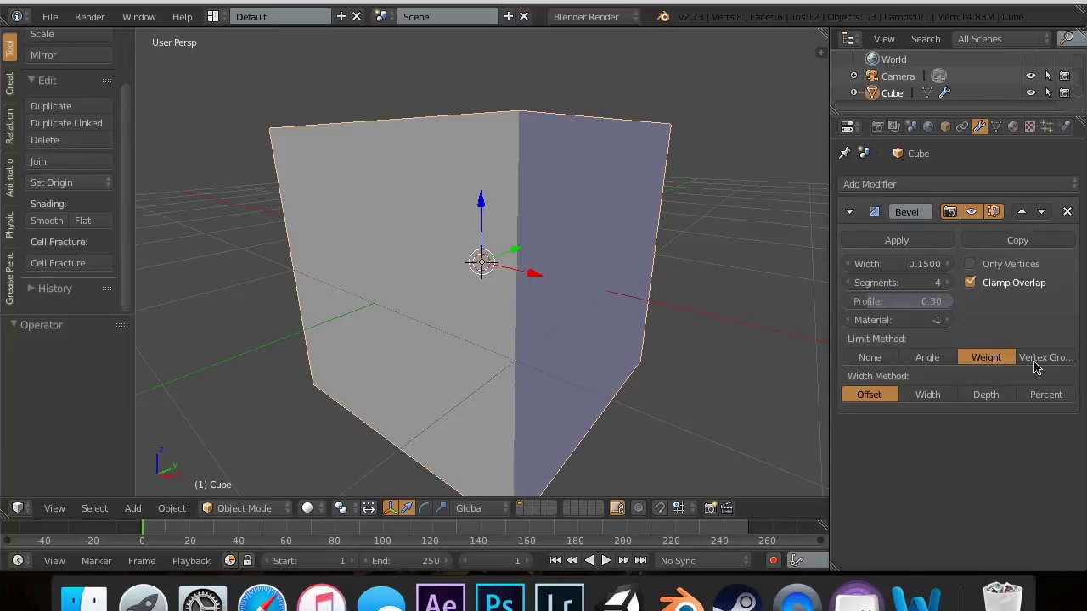
click(316, 513)
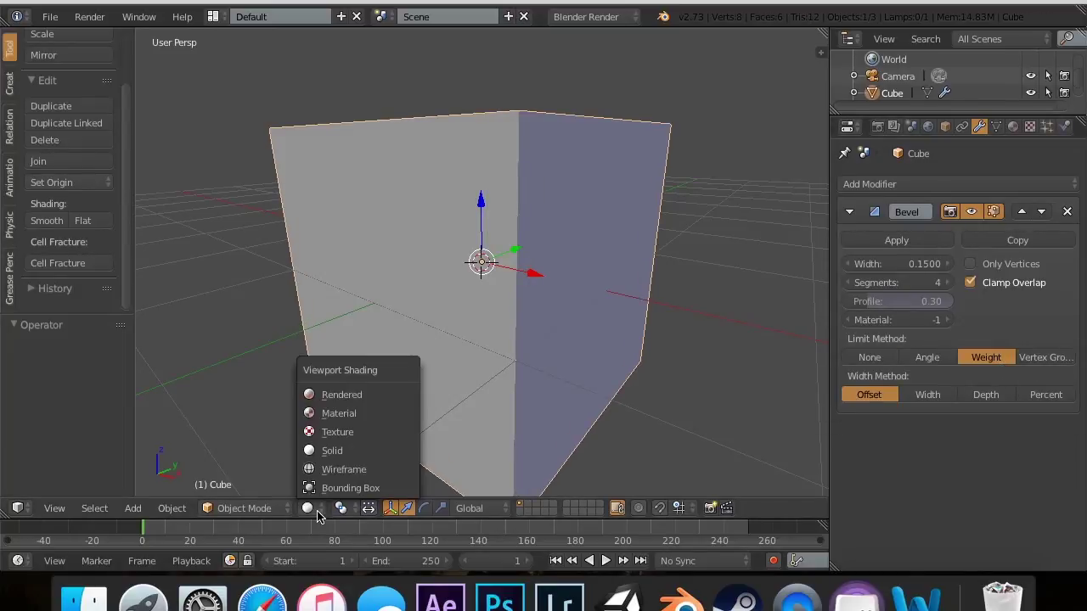
click(262, 506)
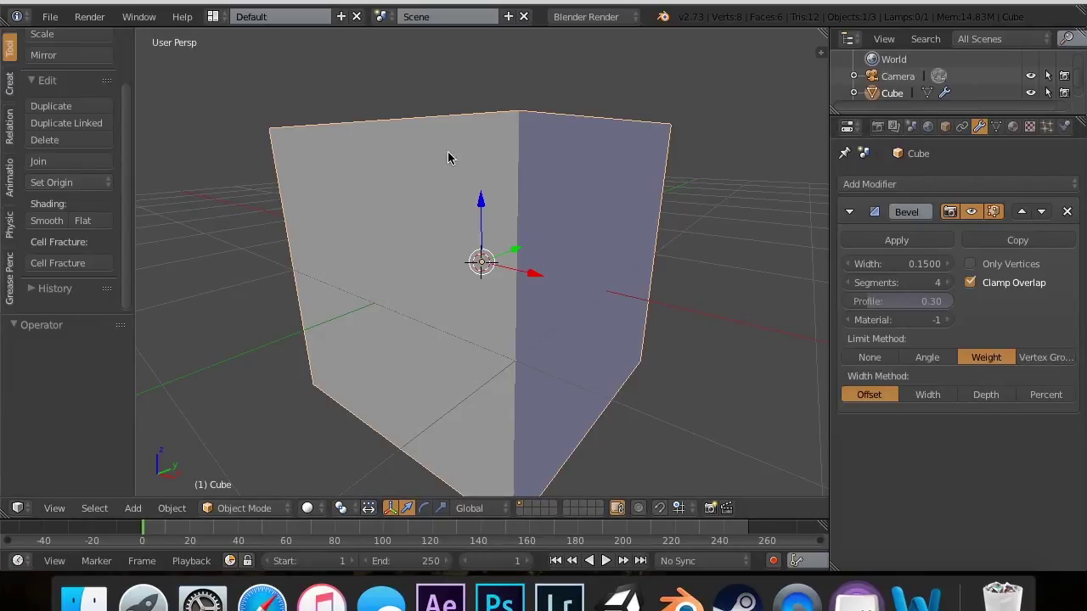
click(1041, 361)
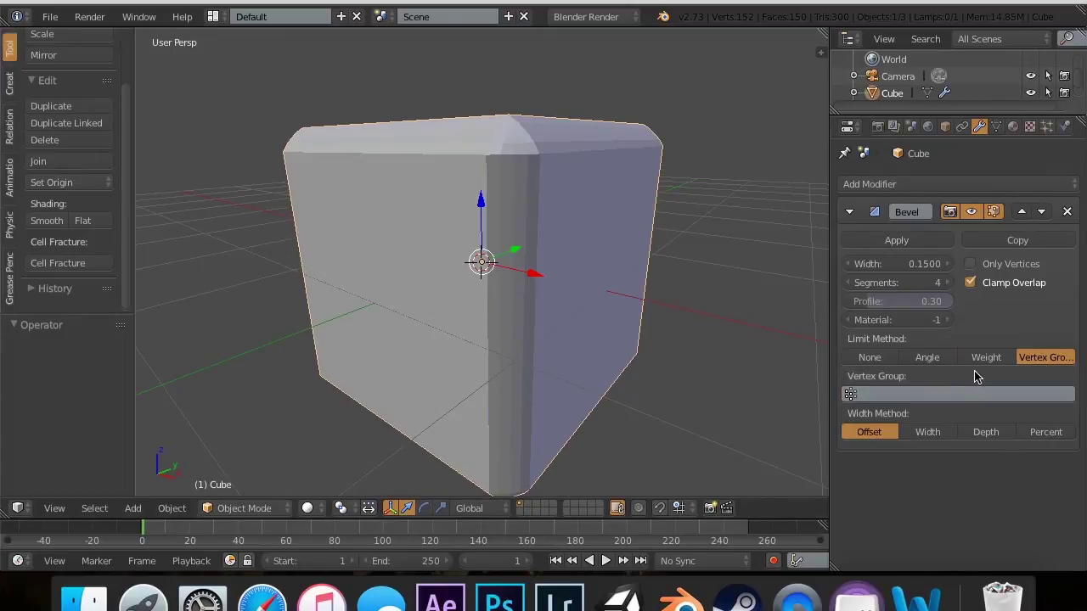
click(890, 395)
click(937, 473)
click(870, 357)
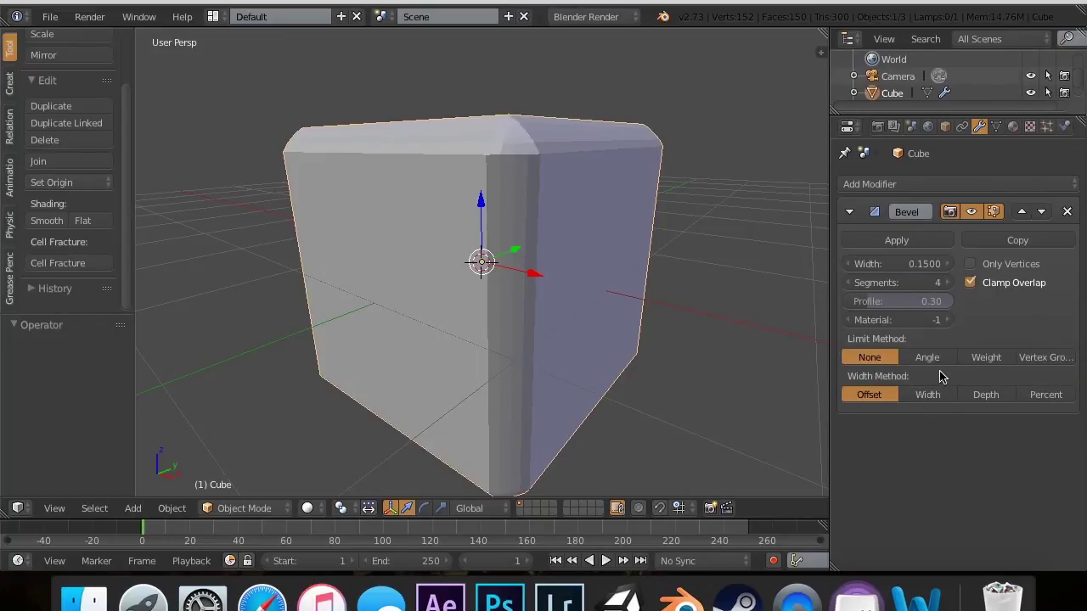
Compare the bevel's Width and Offset width methods, and set the width method to Width.
click(913, 397)
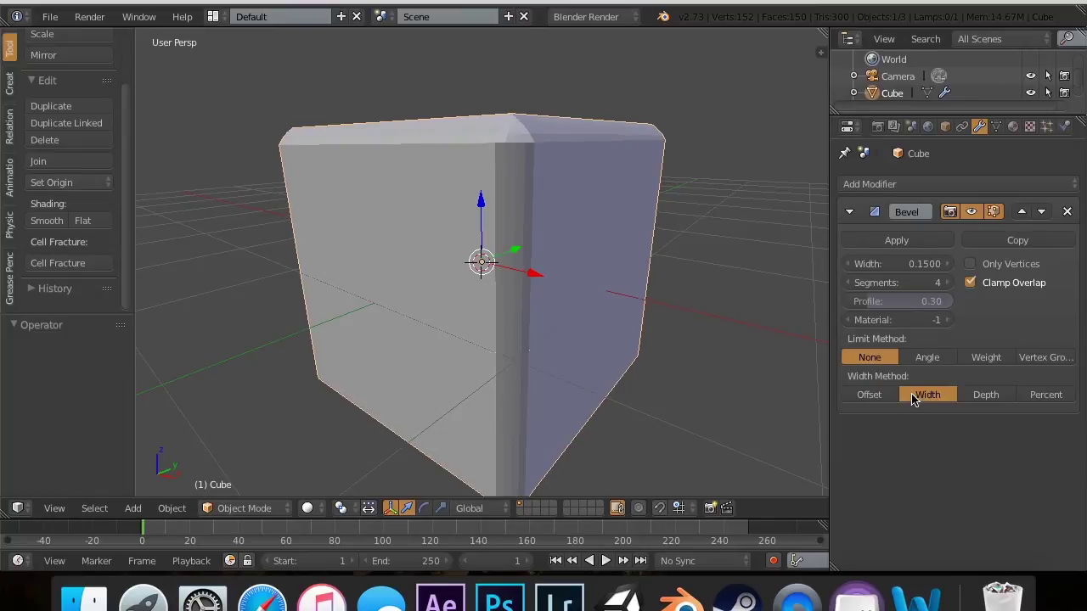
click(894, 396)
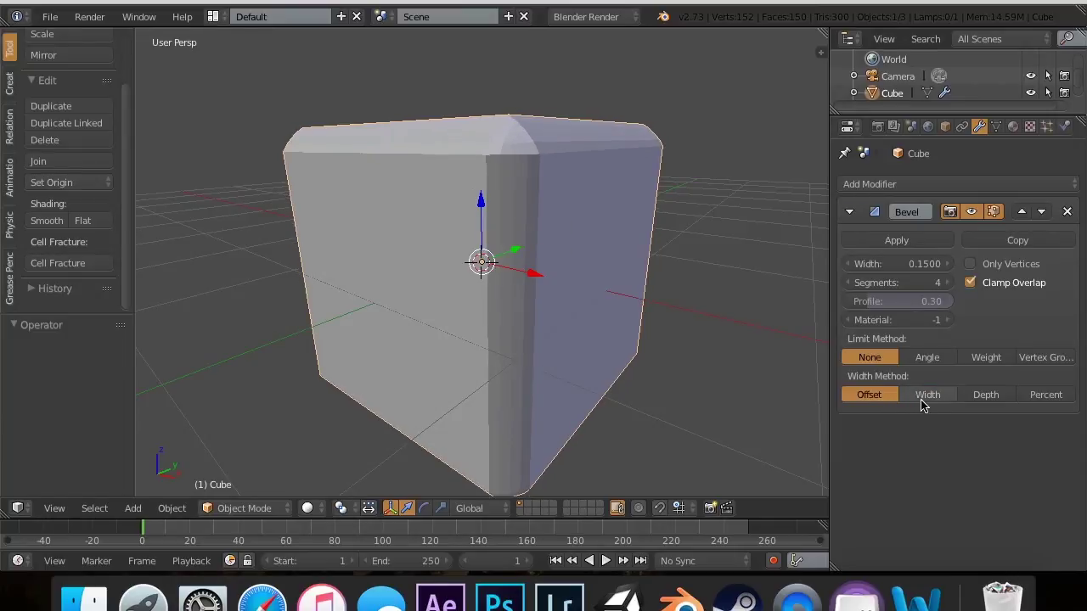
click(925, 397)
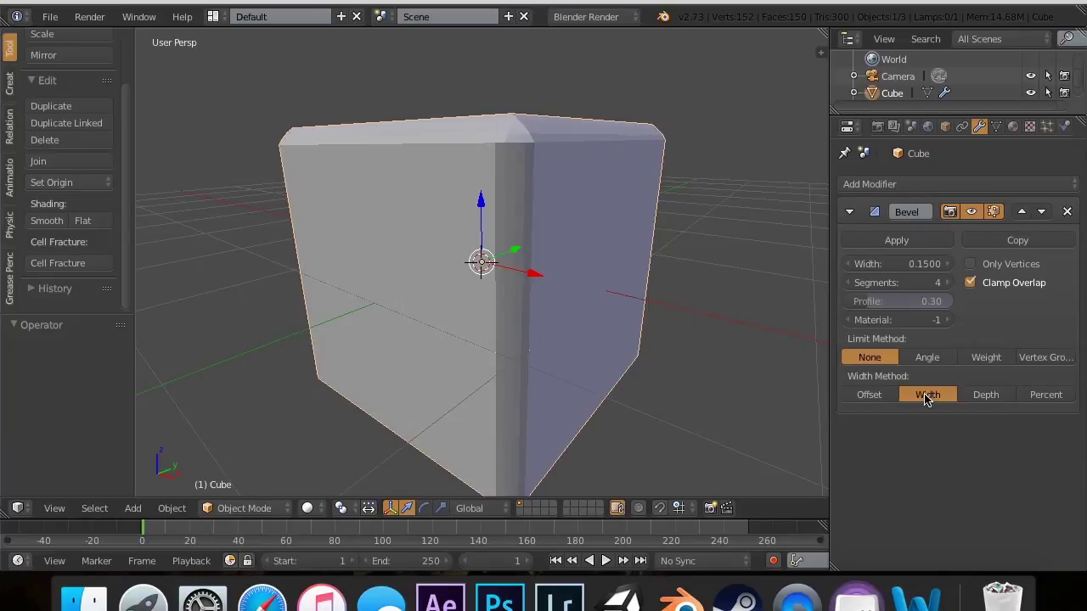
Try the Depth and Percent width methods on the bevel, and return the width method to Width.
click(995, 400)
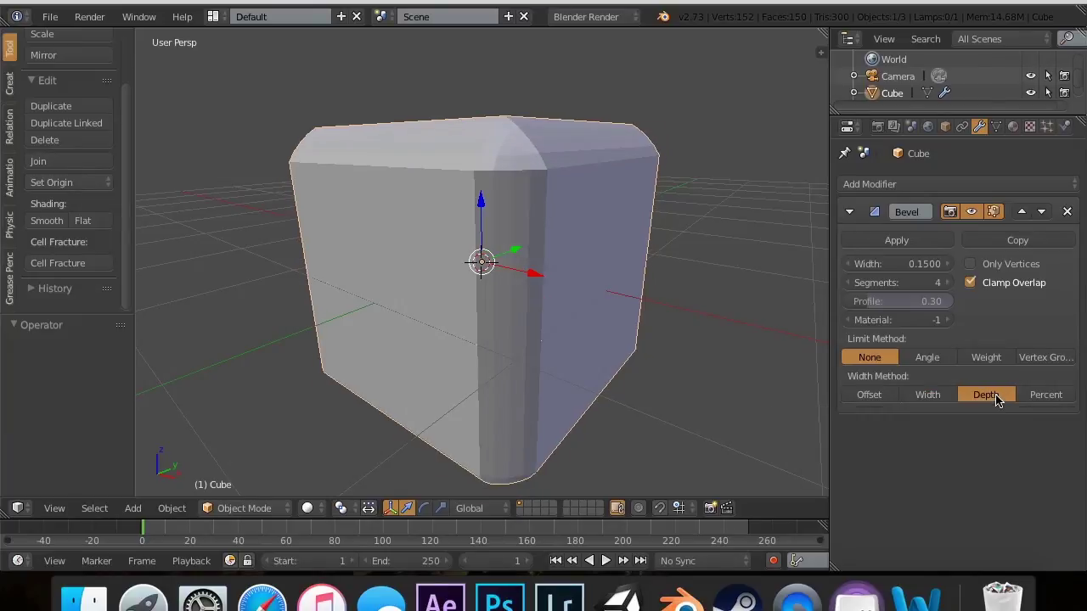
click(1046, 395)
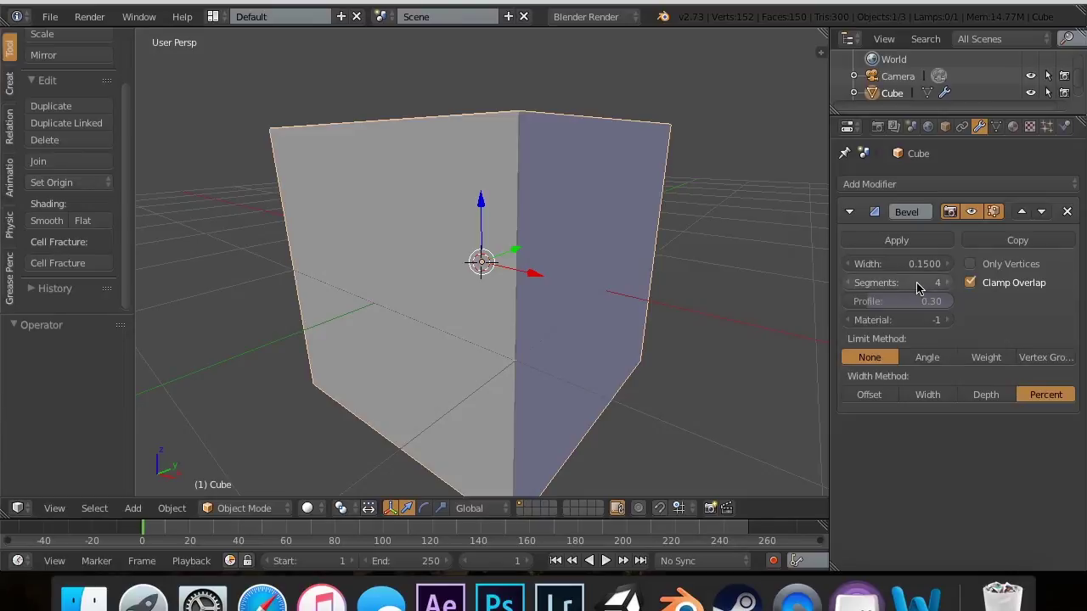
click(928, 394)
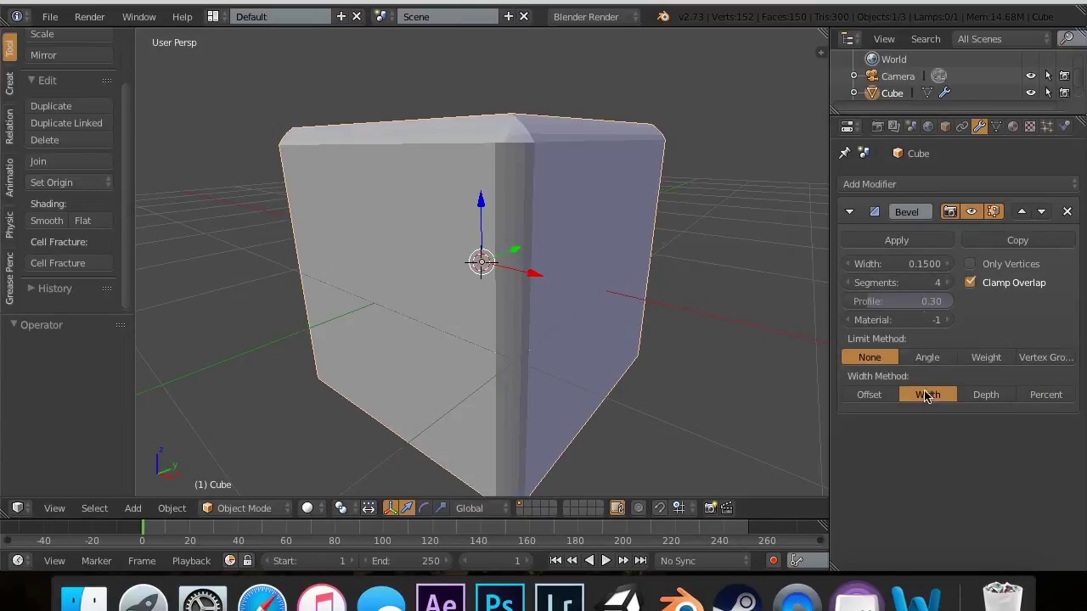
Set the Bevel modifier's segments to 3 and its width to 2.
drag(922, 264, 891, 282)
click(900, 264)
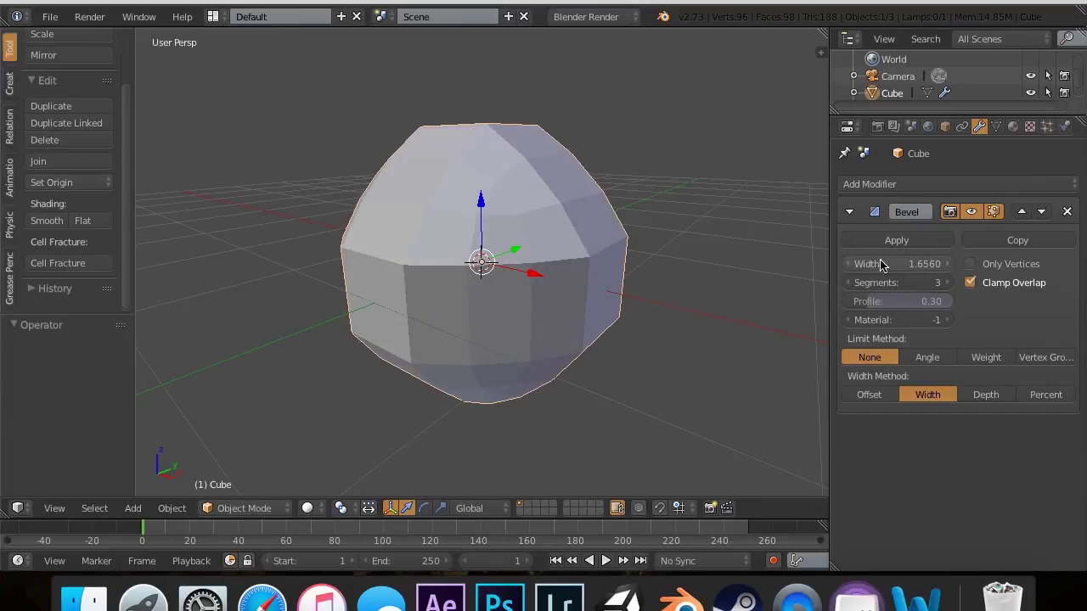
text(2)
key(Return)
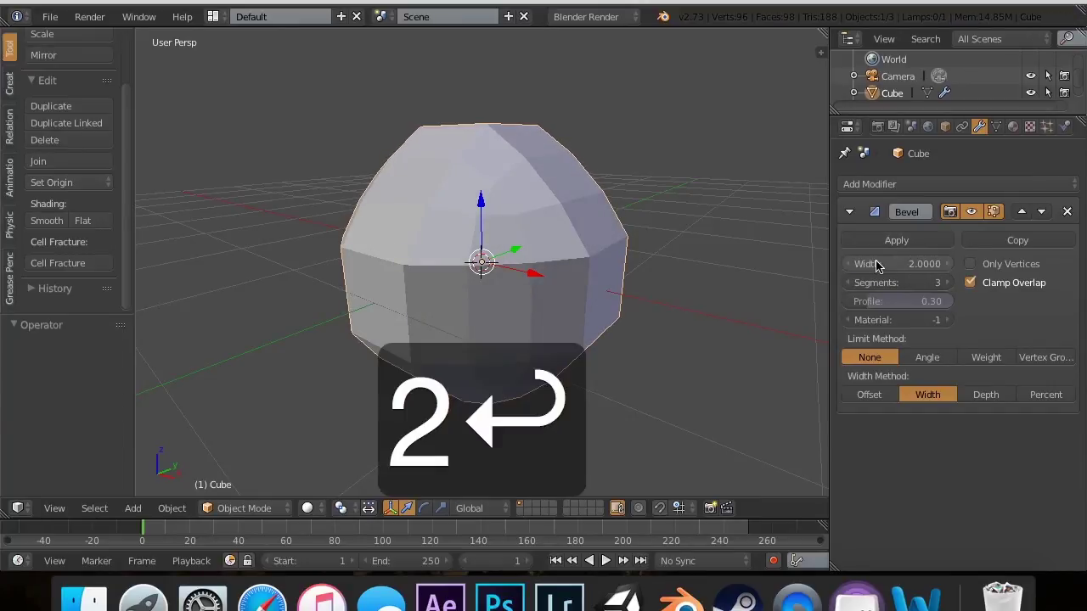
Compare the Offset, Width and Depth width methods on the bevelled cube from several angles, ending on Depth.
click(869, 395)
middle_drag(664, 367, 630, 269)
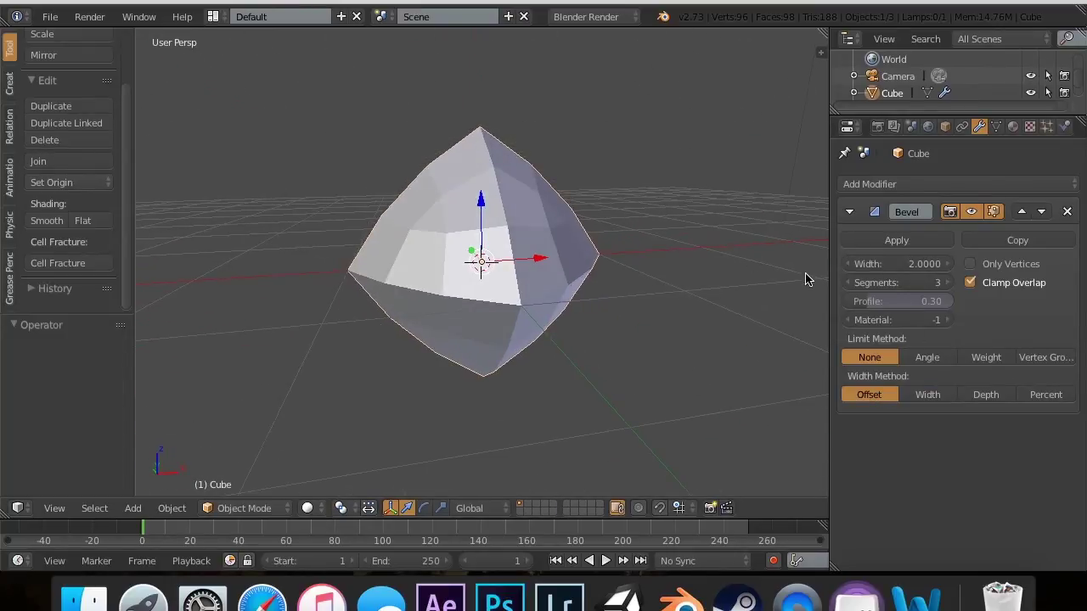
scroll(807, 274, left, 10)
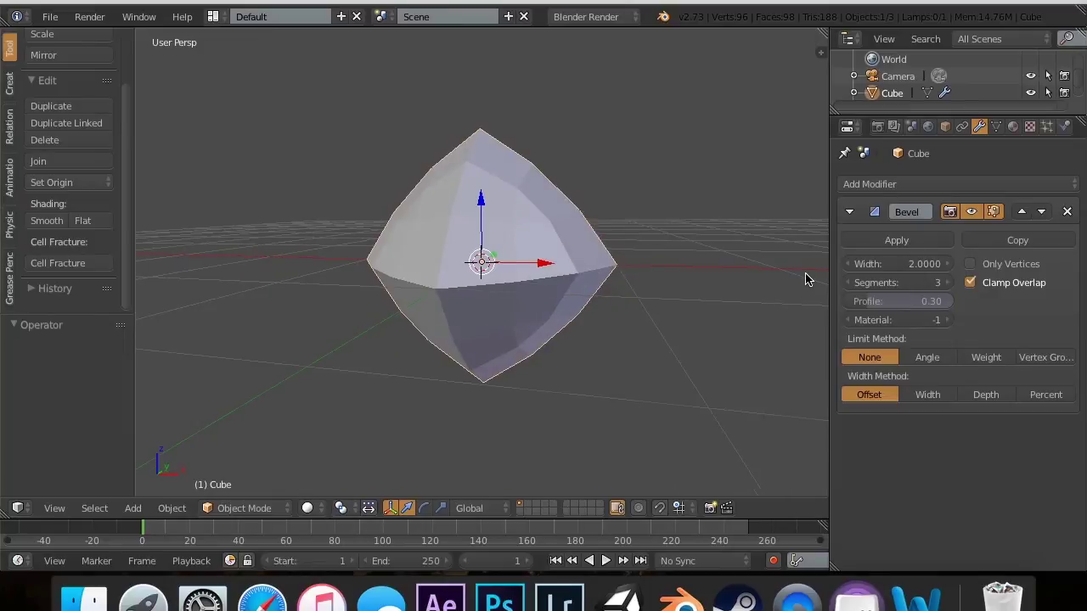
click(927, 395)
scroll(477, 310, left, 8)
scroll(477, 310, left, 5)
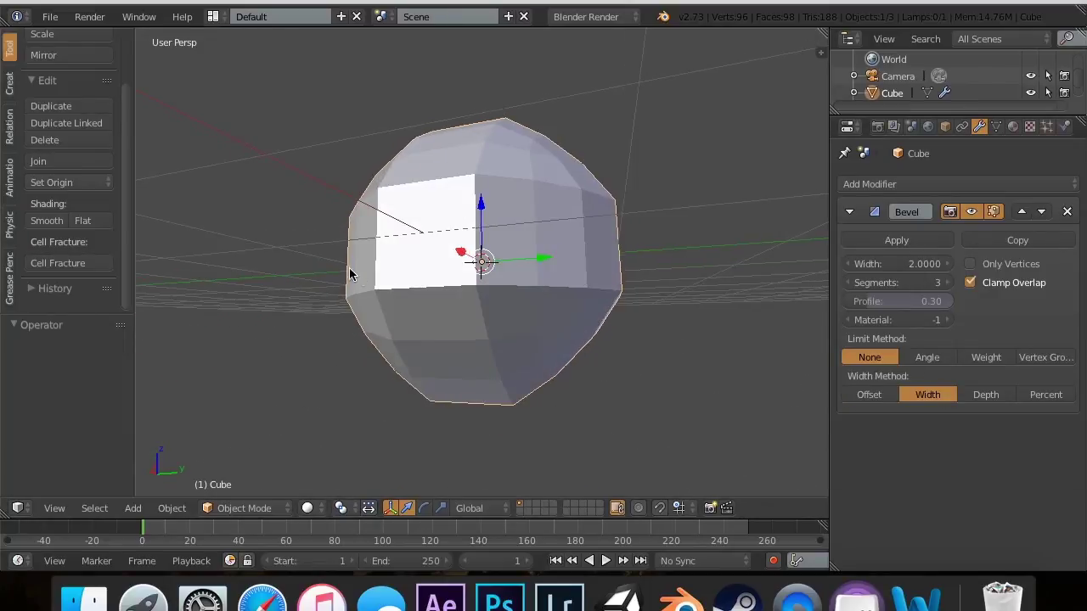
click(986, 394)
scroll(449, 321, left, 10)
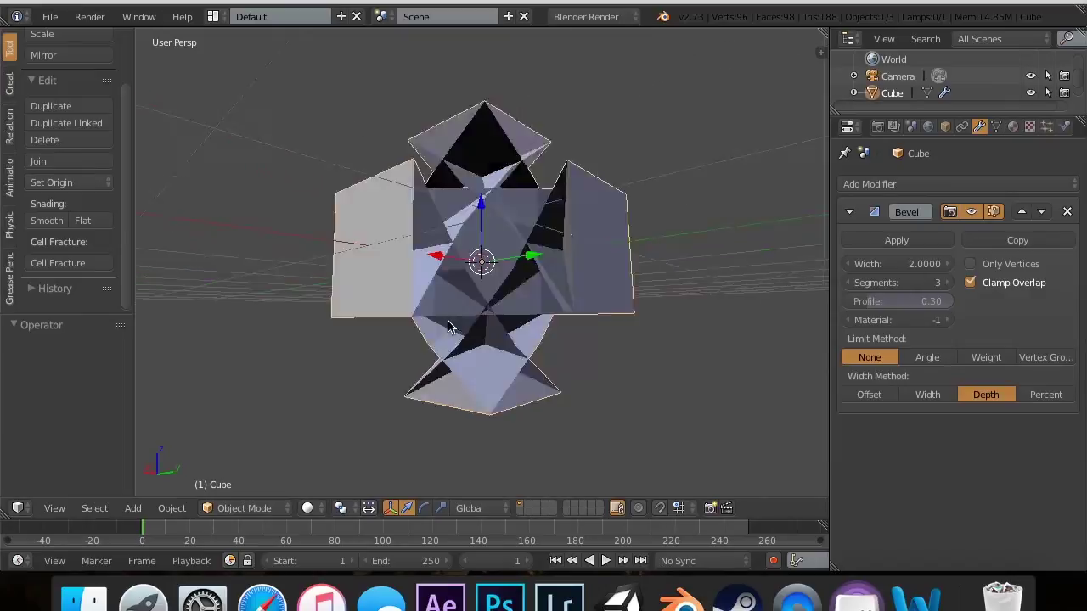
Reduce the bevel's width to 0.6890, compare the Offset and Depth width methods, and raise the width to 1.0010 with Depth.
drag(900, 264, 860, 264)
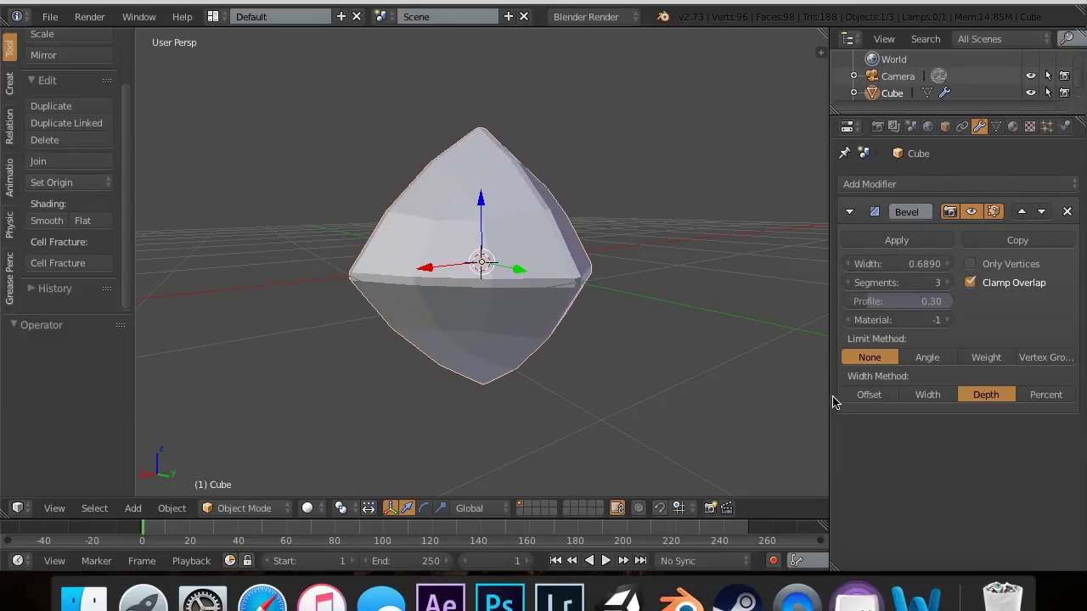
click(869, 395)
click(987, 395)
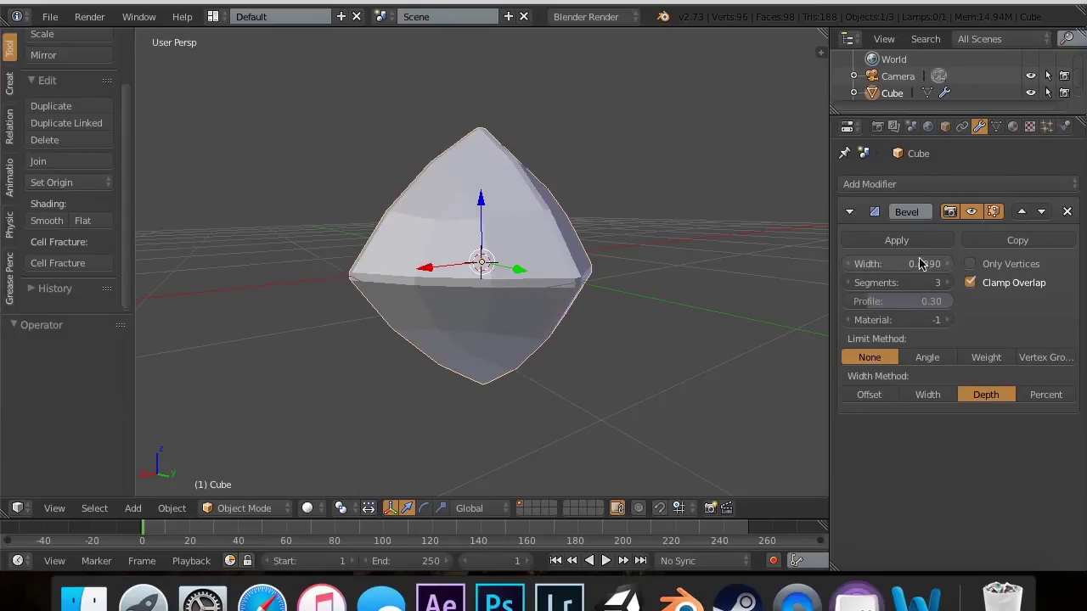
mouse_move(922, 265)
mouse_down()
mouse_move(934, 264)
mouse_move(923, 266)
mouse_up()
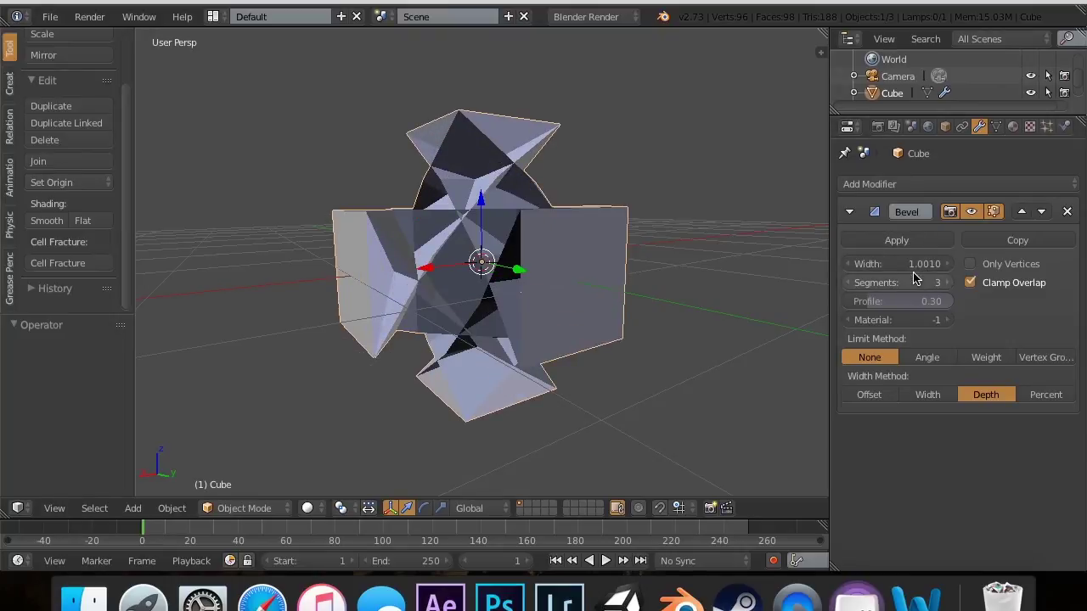
Set the bevel's width to 2 and try the Percent width method on the cube.
click(913, 265)
text(2)
key(Return)
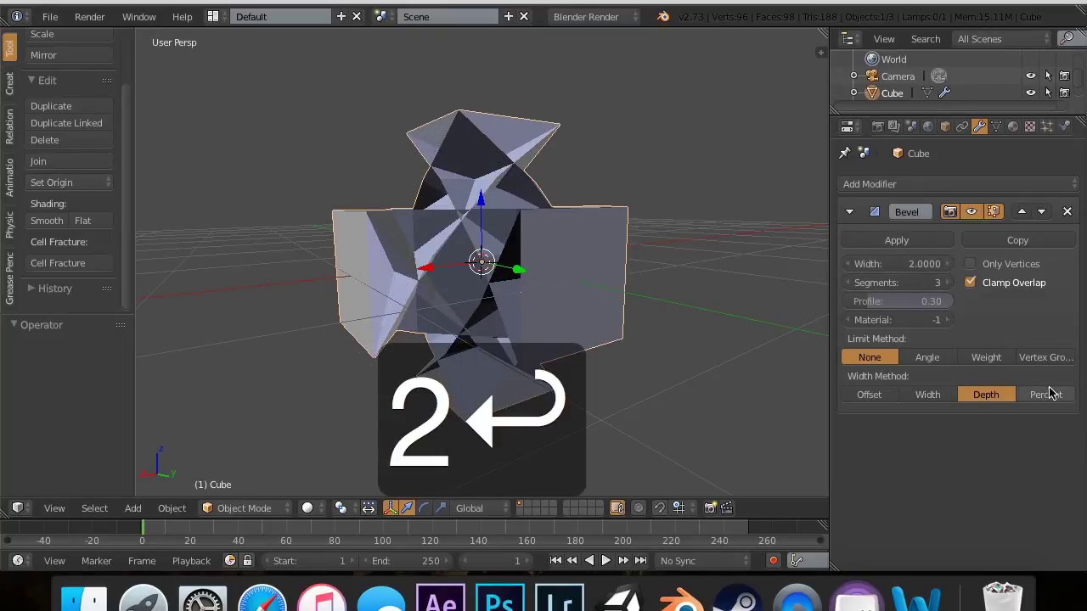
click(1046, 395)
middle_drag(537, 250, 537, 250)
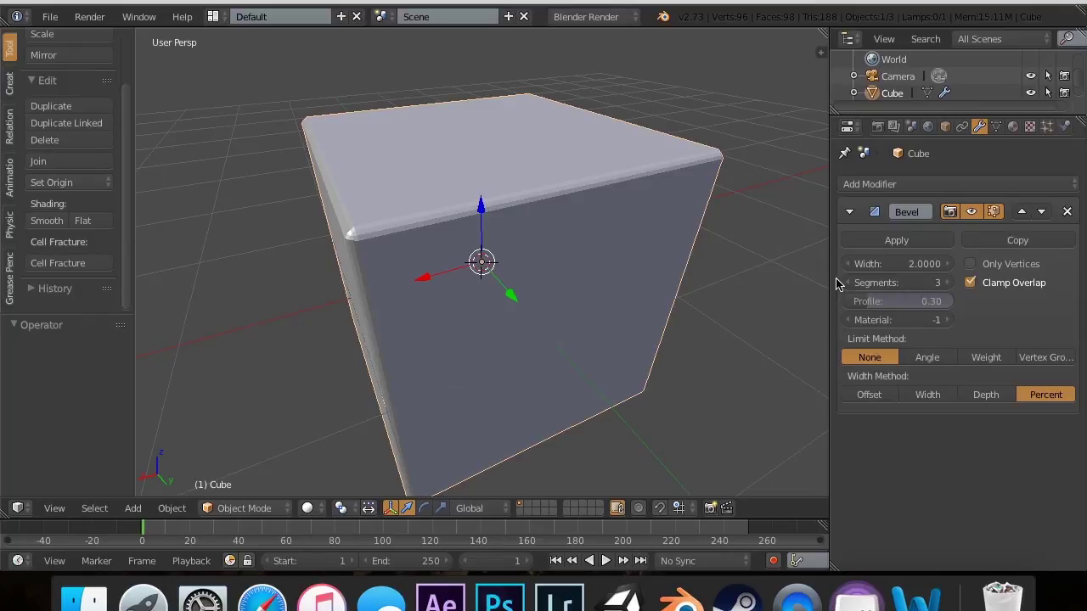
Set the bevel's width method to Offset, try a width of 0.15, and set the width to 0.1.
click(866, 394)
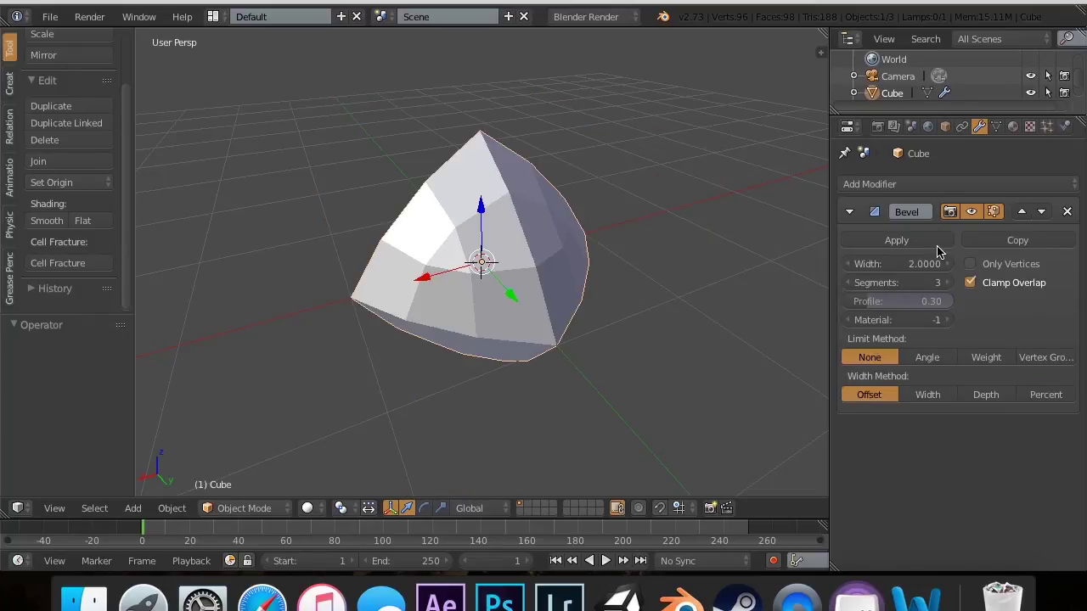
click(916, 263)
text(.15)
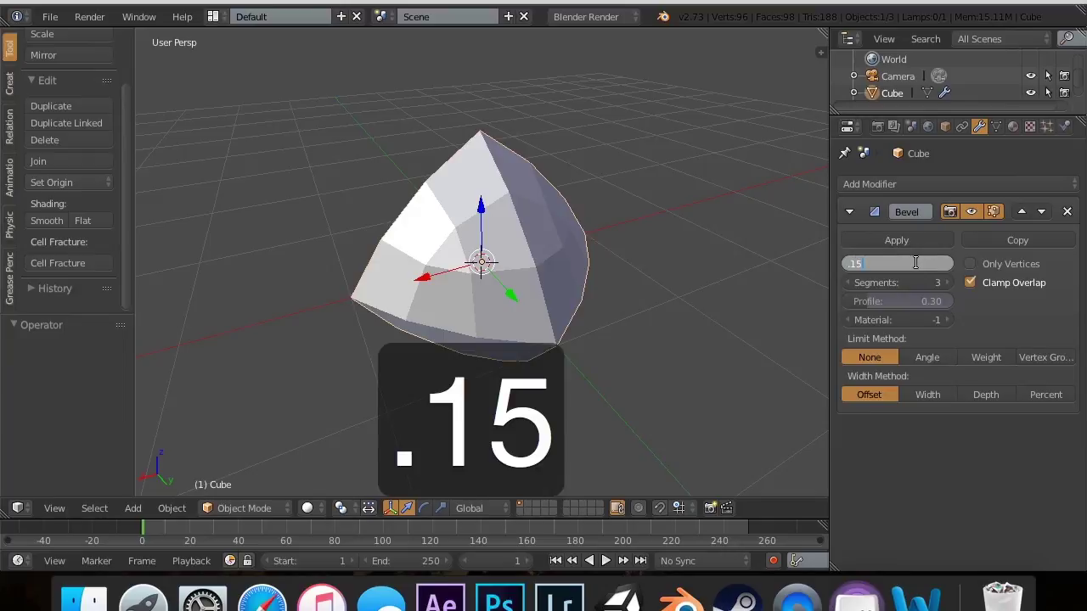
key(Return)
click(917, 264)
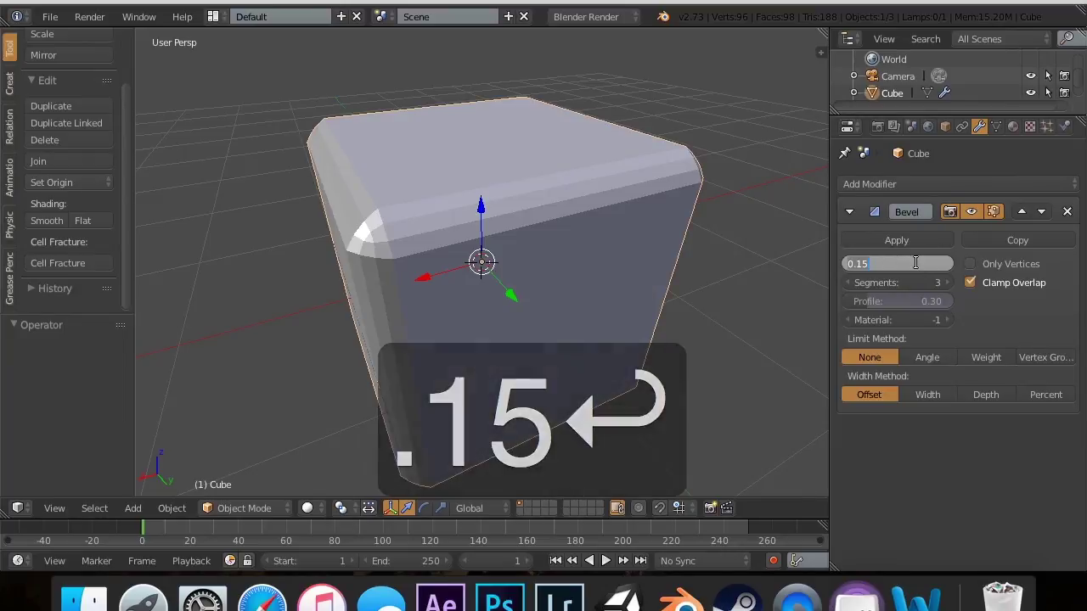
text(.1)
key(Return)
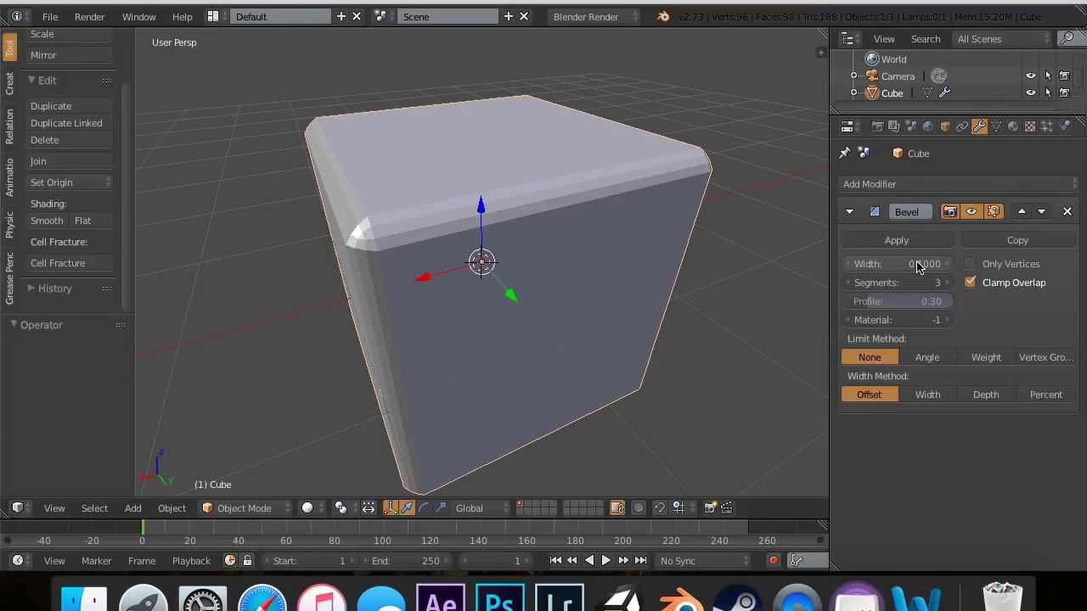
click(907, 184)
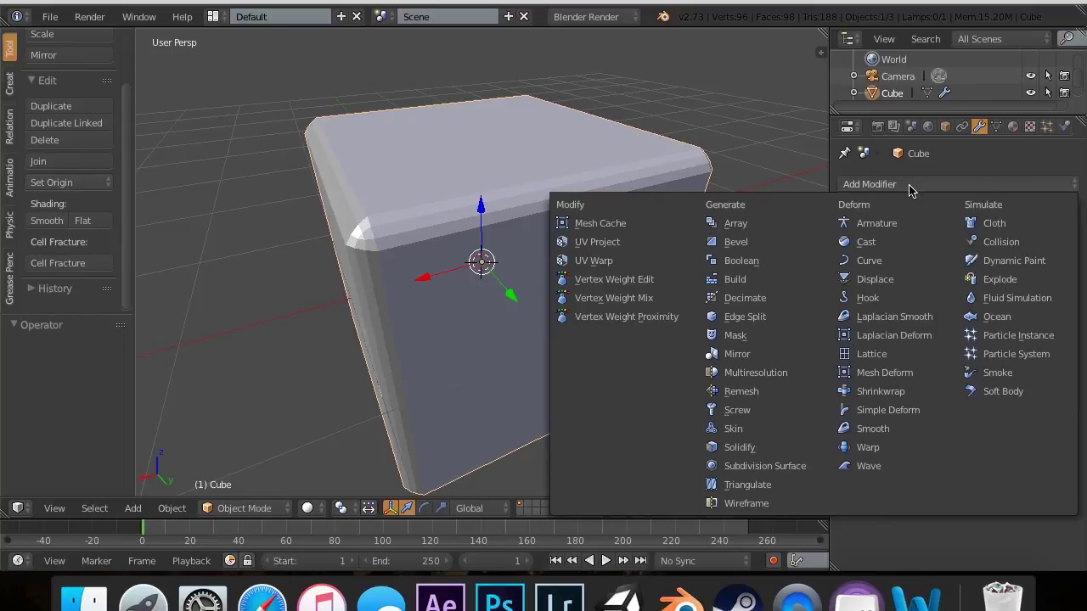
click(735, 242)
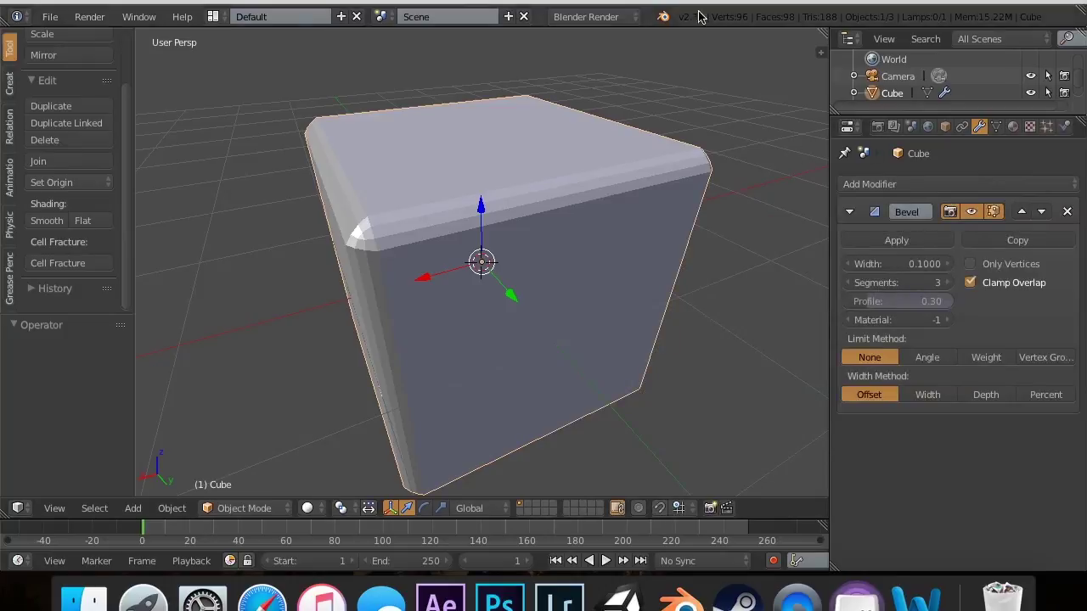